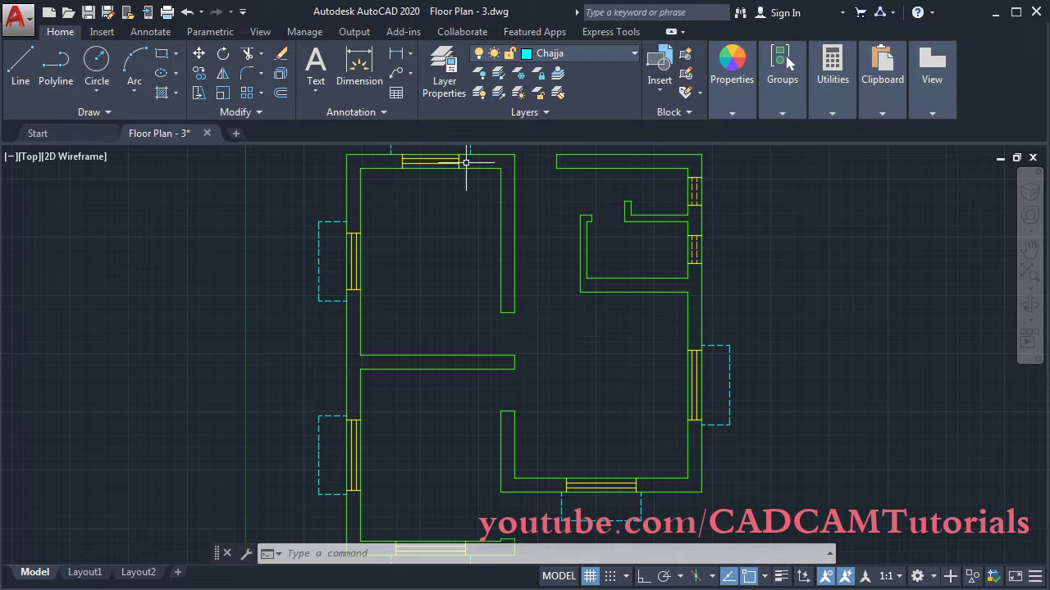
# Step: Create a new layer named Door with index colour 62 and make it the current layer
pyautogui.click(445, 90)
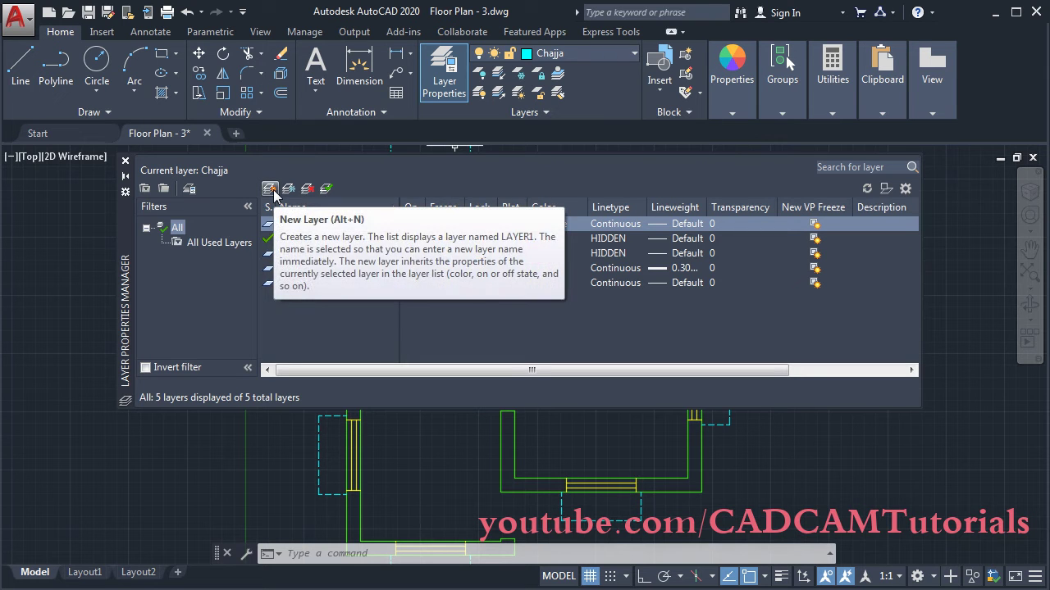
pyautogui.click(273, 190)
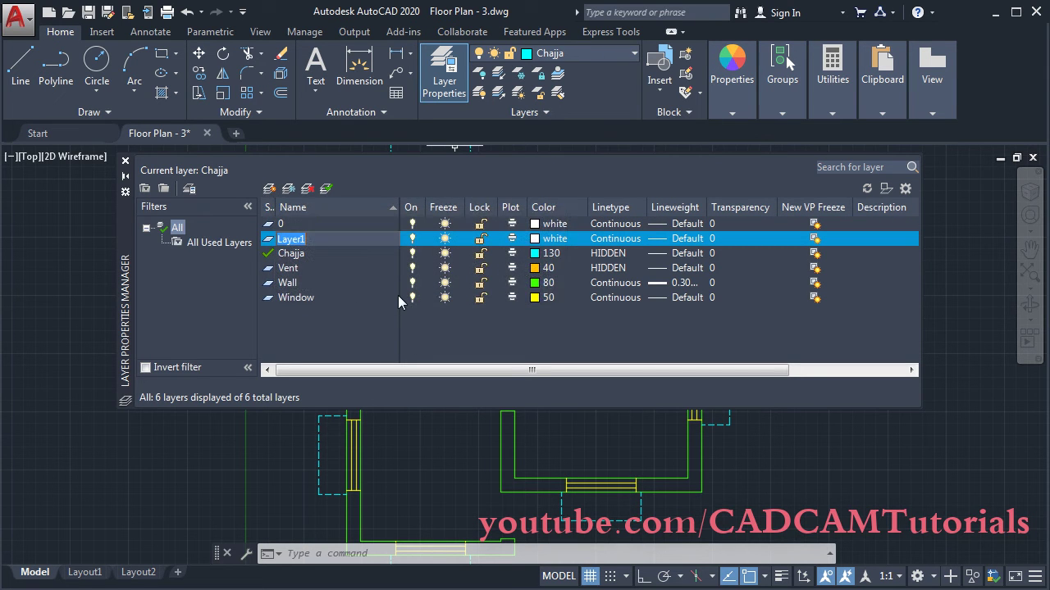
pyautogui.write('Door')
pyautogui.press('Return')
pyautogui.click(535, 239)
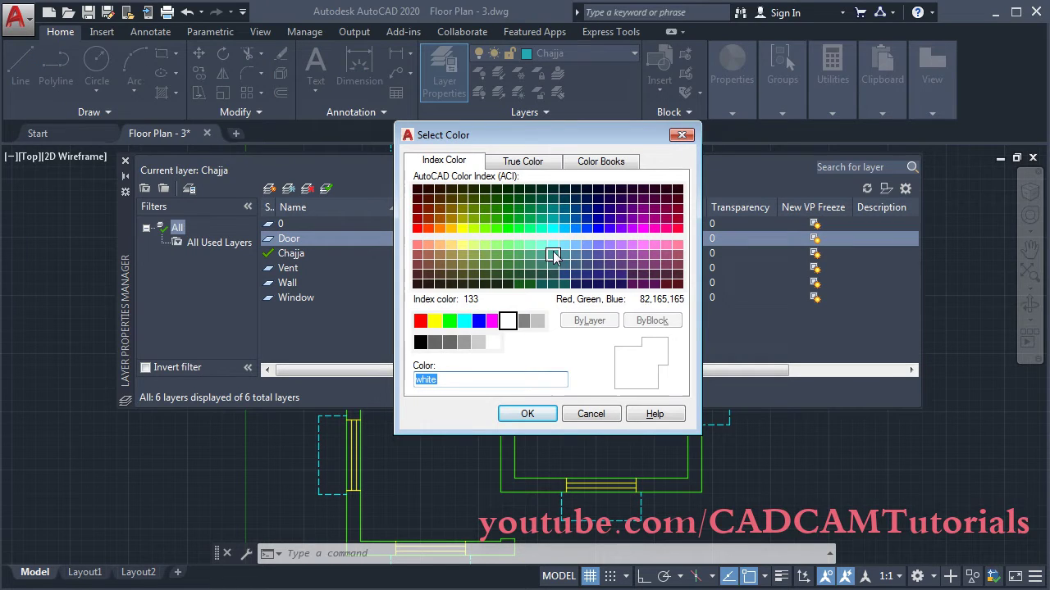
pyautogui.click(472, 216)
pyautogui.click(528, 413)
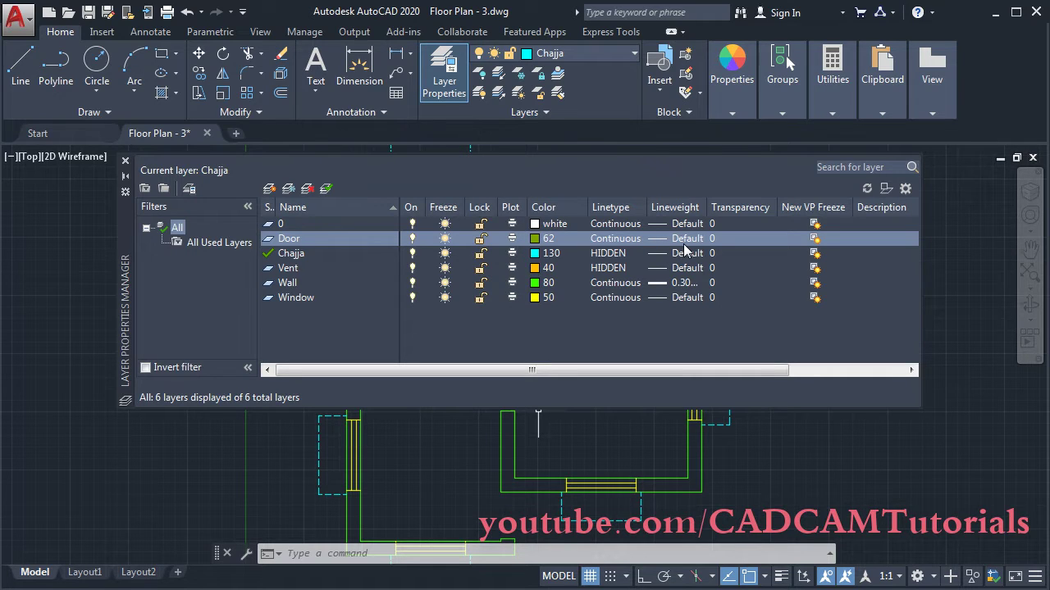
pyautogui.click(126, 161)
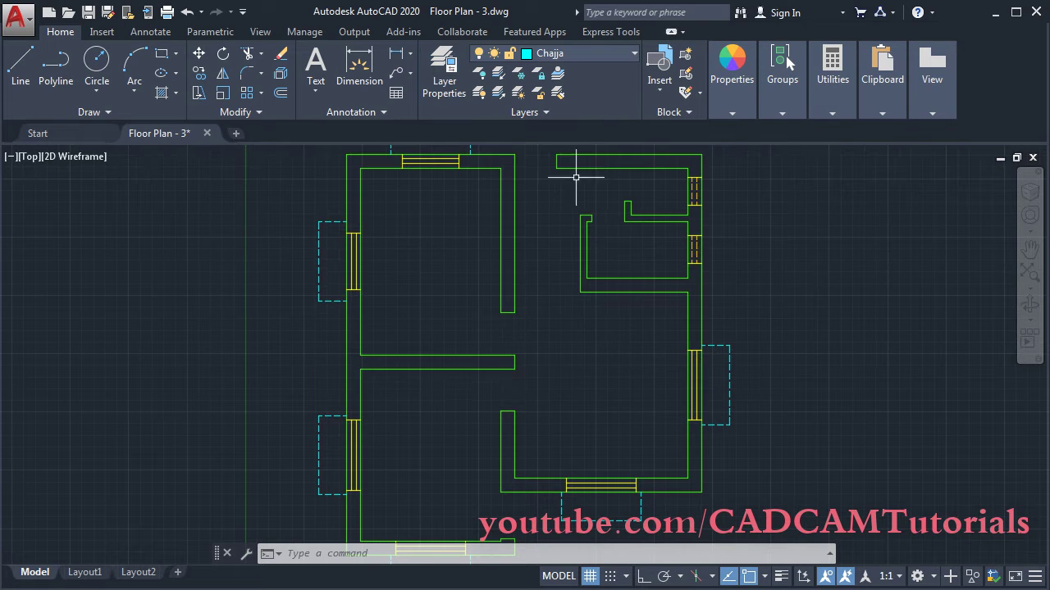
pyautogui.click(581, 54)
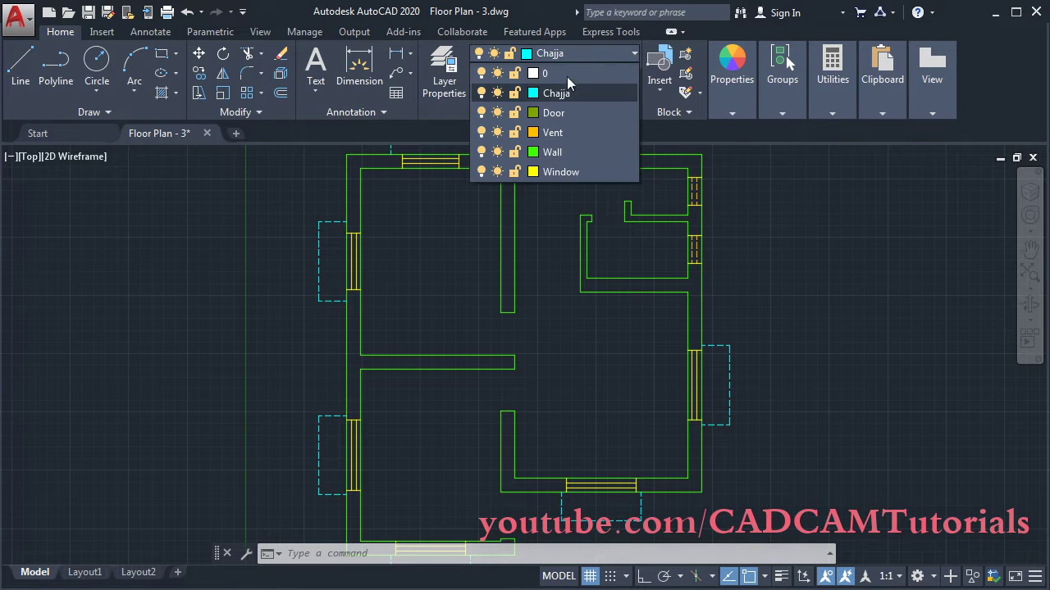
pyautogui.click(553, 113)
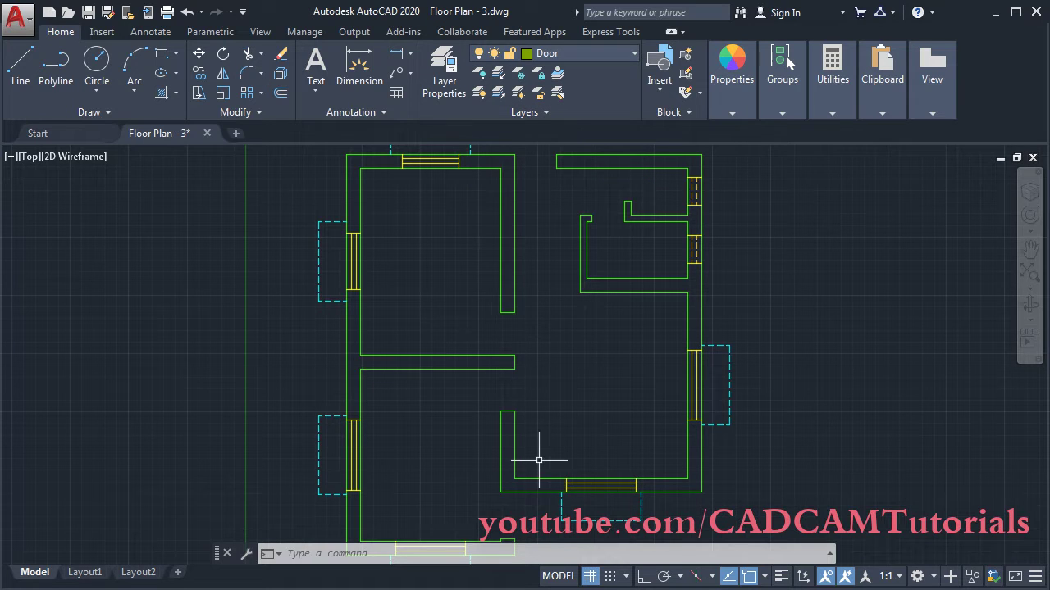
# Step: Measure the width of the door opening between the lower wall's notch corner and the wall corner above it
pyautogui.moveTo(539, 457)
pyautogui.mouseDown(button='middle')
pyautogui.moveTo(525, 336)
pyautogui.moveTo(516, 387)
pyautogui.mouseUp(button='middle')
pyautogui.scroll(2, 502, 402)
pyautogui.scroll(2, 503, 401)
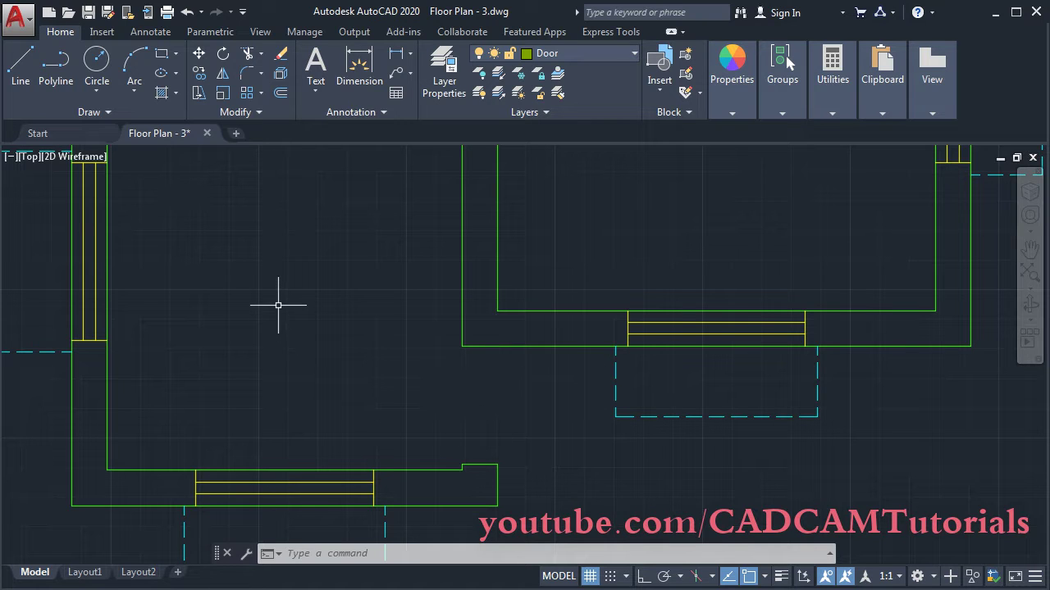
pyautogui.write('DI')
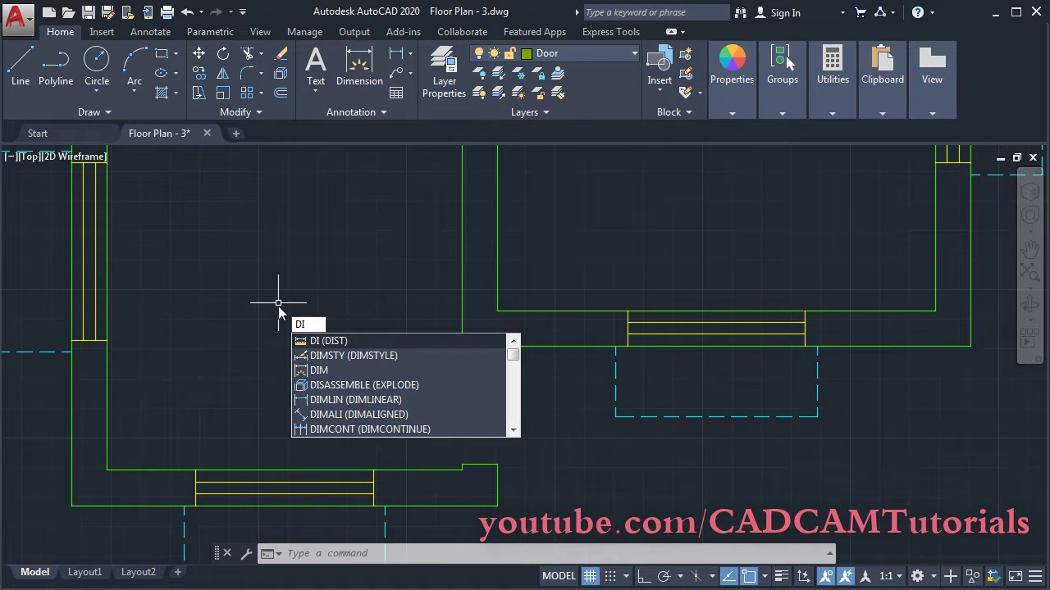
pyautogui.press('Return')
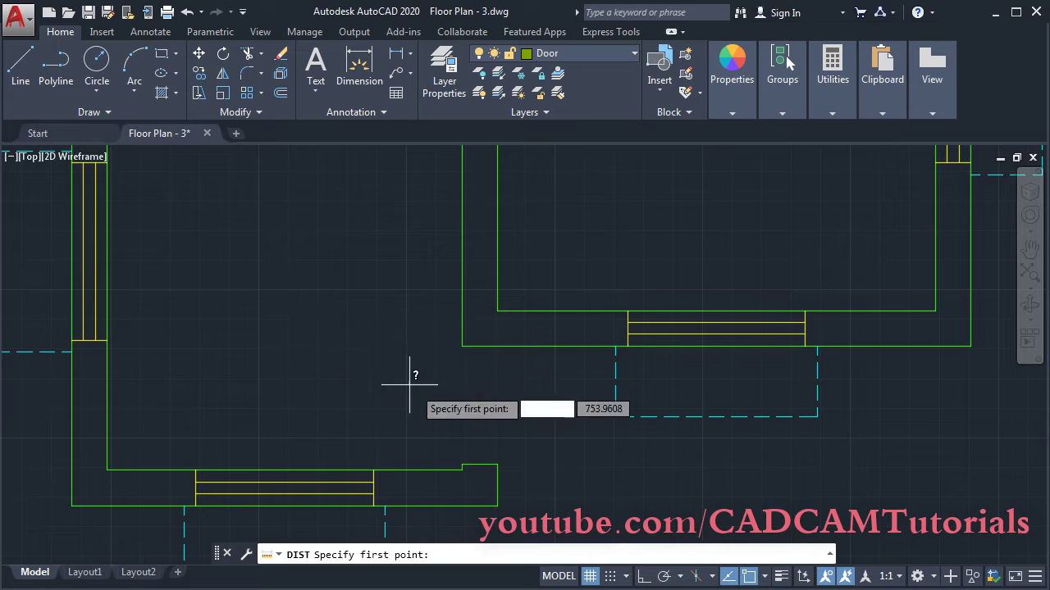
pyautogui.click(462, 465)
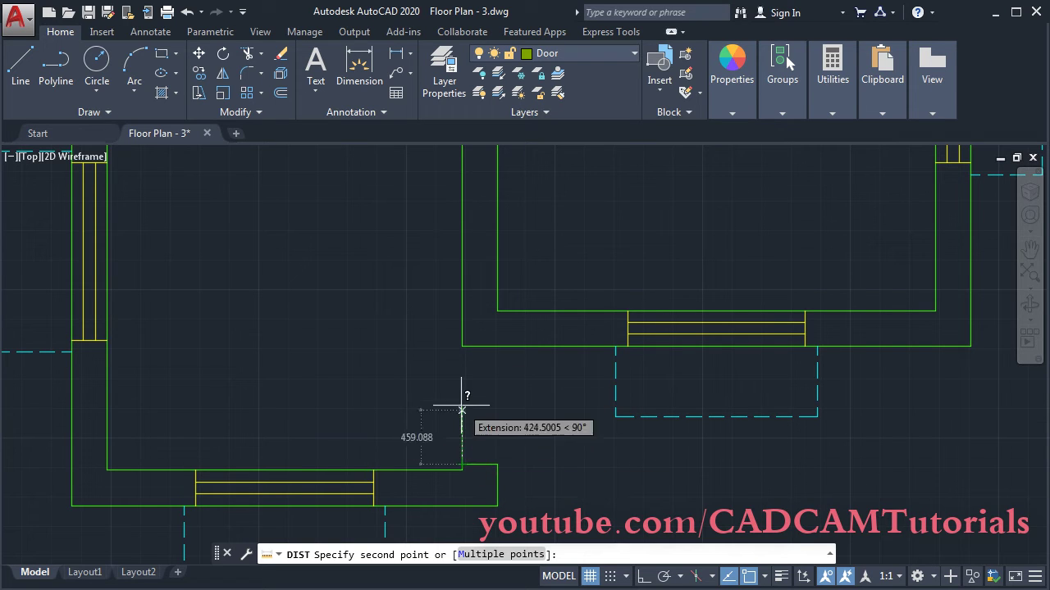
pyautogui.click(461, 346)
# Step: Draw the door leaf as a rectangle from the lower wall's notch corner to the relative opposite corner -1000,25
pyautogui.moveTo(436, 394); pyautogui.dragTo(424, 340, button='middle')
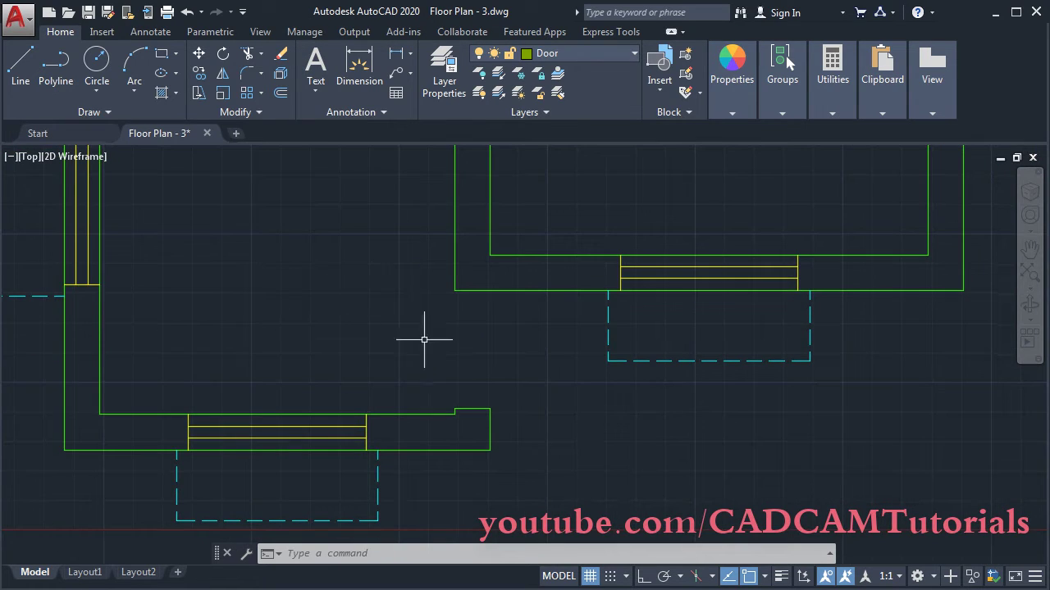
pyautogui.click(163, 56)
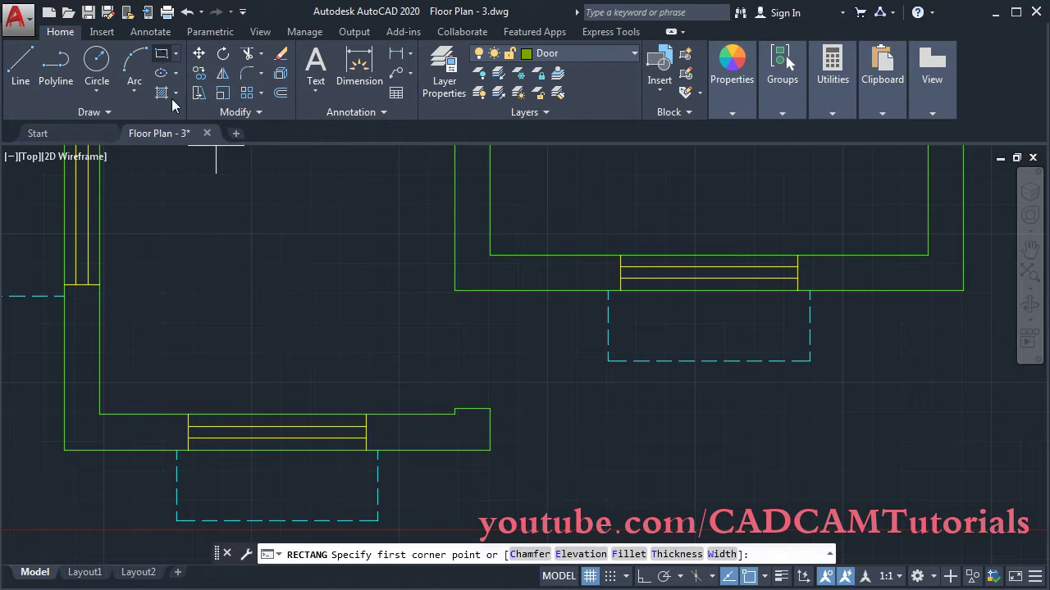
pyautogui.click(454, 408)
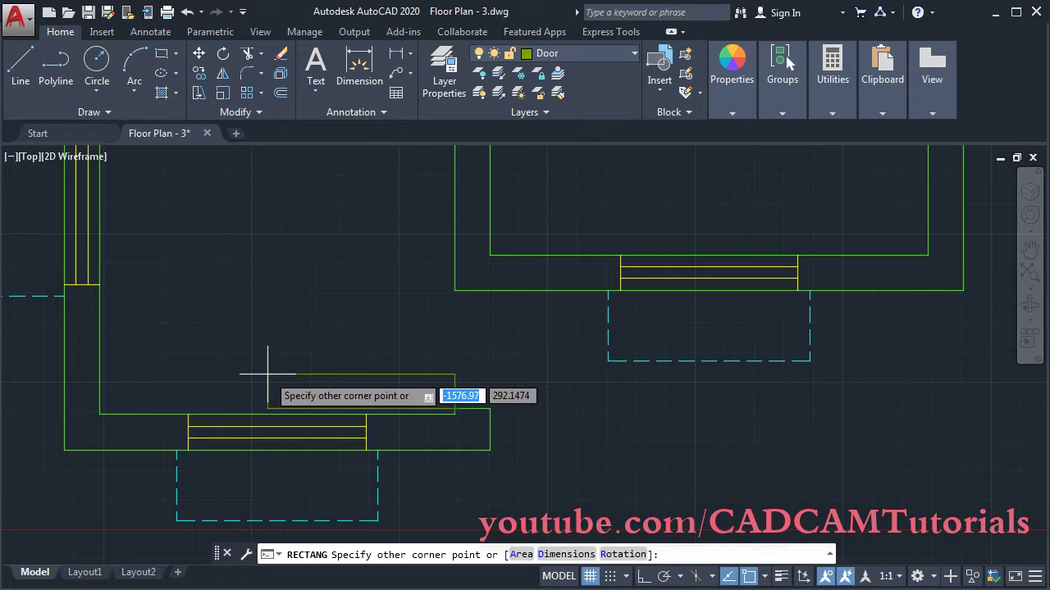
pyautogui.write('-')
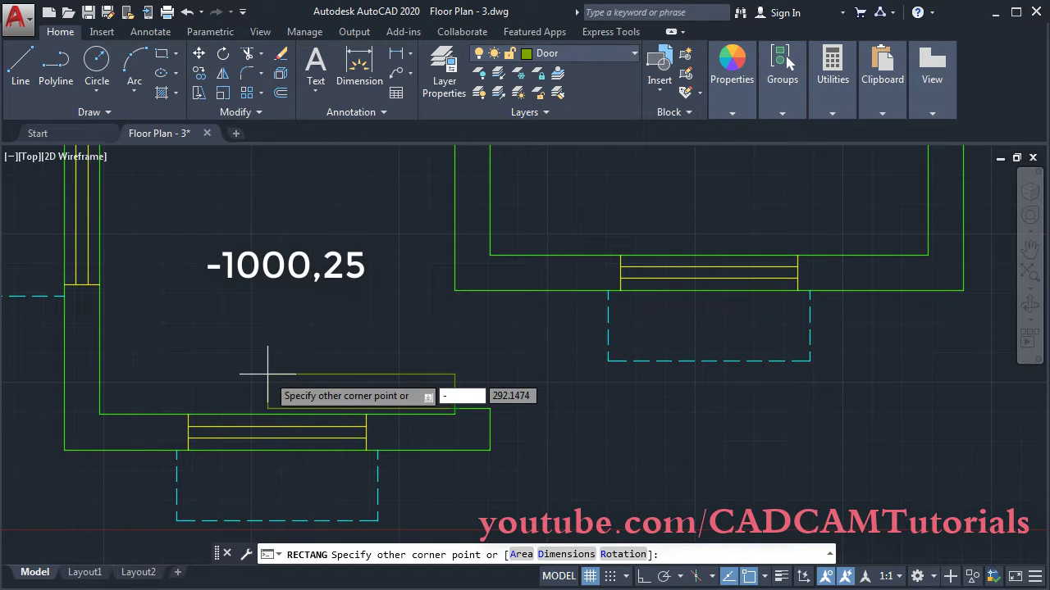
pyautogui.write('10')
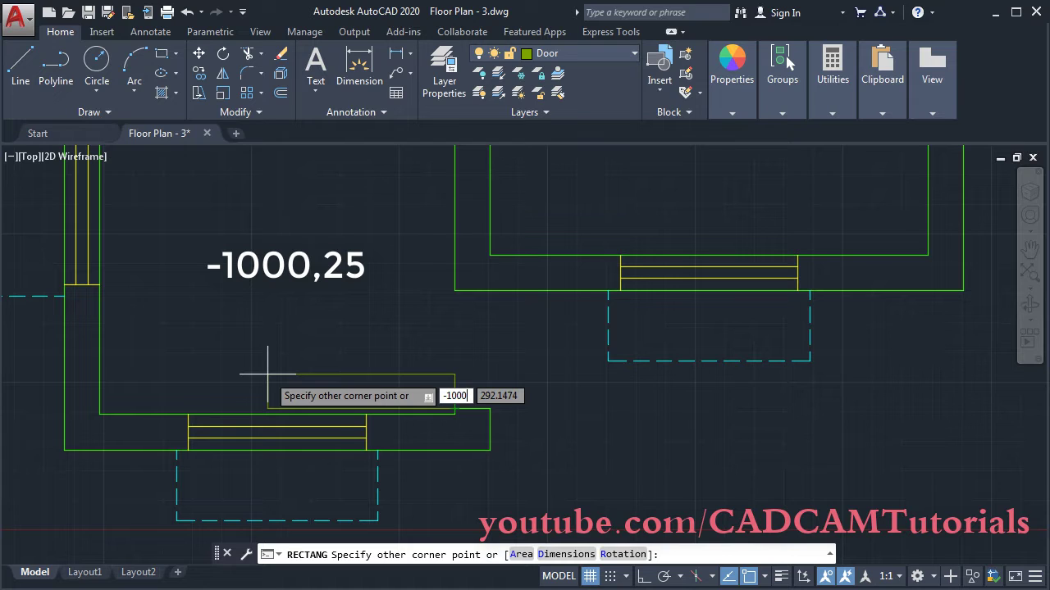
pyautogui.write('00')
pyautogui.press(',')
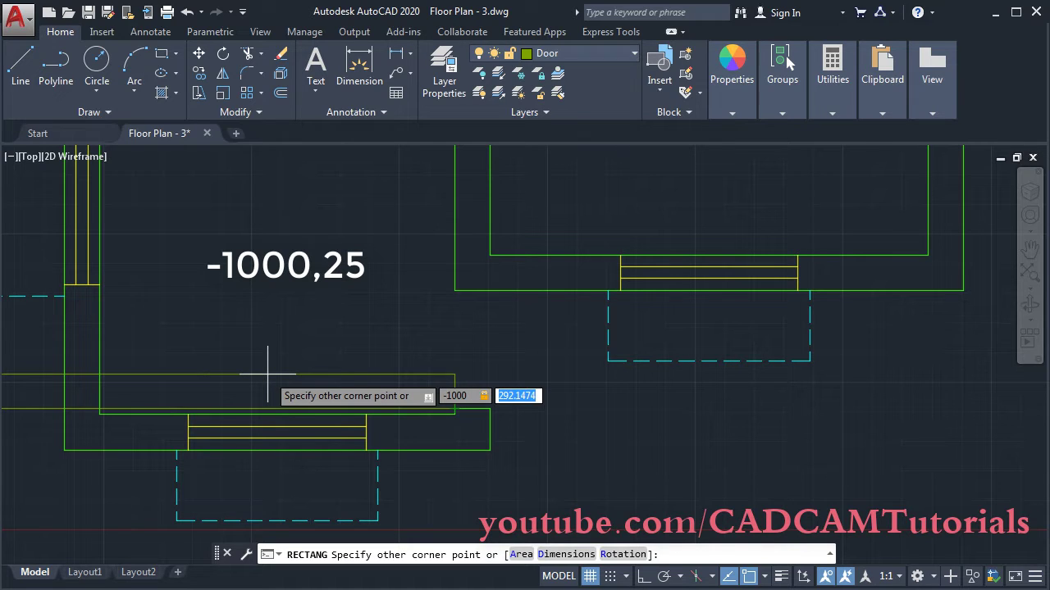
pyautogui.write('25')
pyautogui.press('Return')
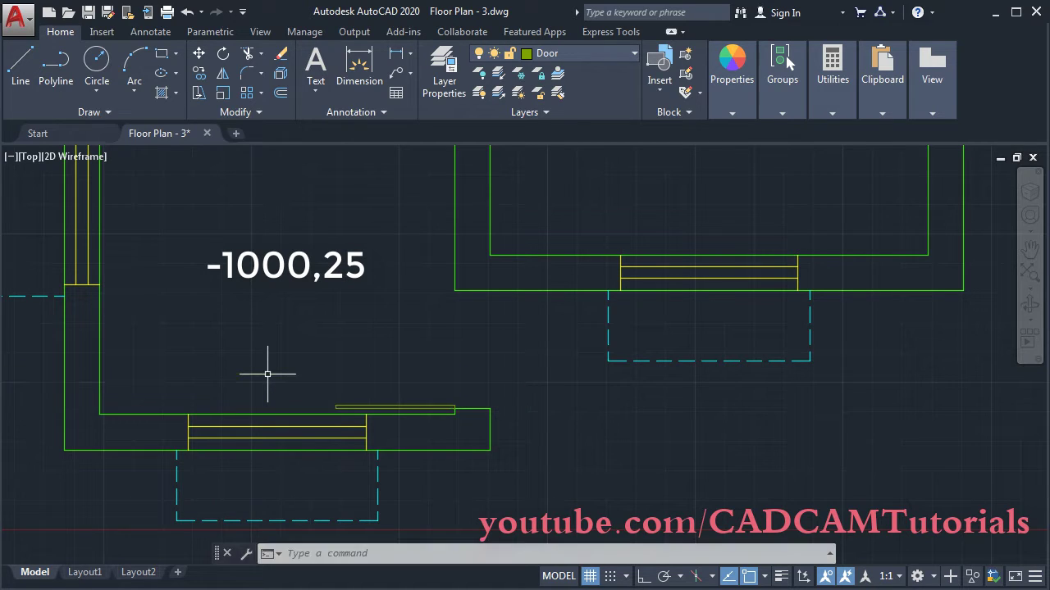
# Step: Draw the door swing as a Start, Center, End arc from the upper wall corner, centred on the hinge corner, to the leaf's free end
pyautogui.scroll(2, 480, 389)
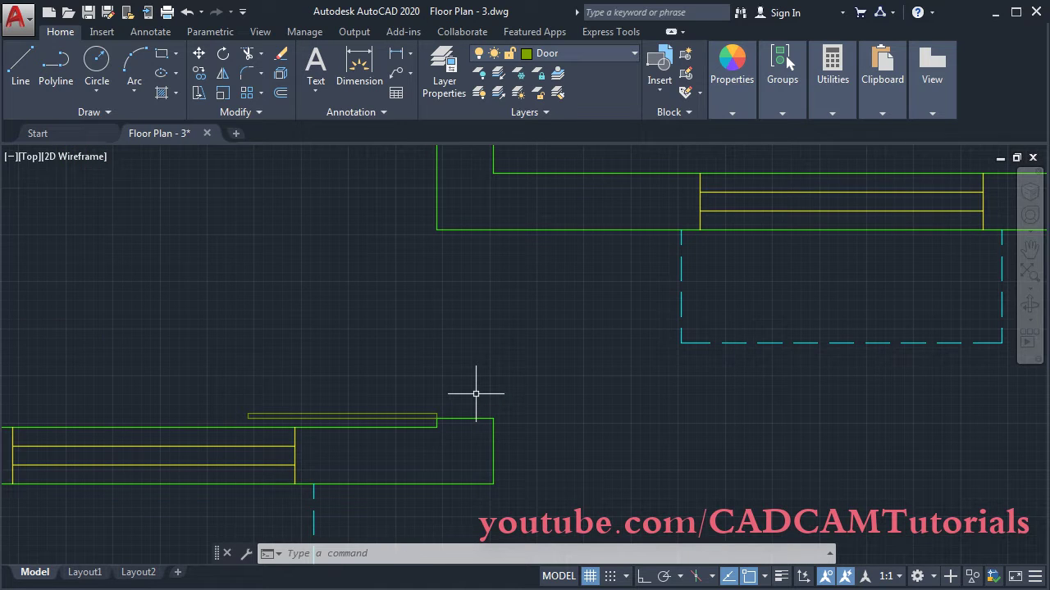
pyautogui.scroll(1, 428, 363)
pyautogui.scroll(-1, 438, 333)
pyautogui.moveTo(438, 333); pyautogui.dragTo(501, 352, button='middle')
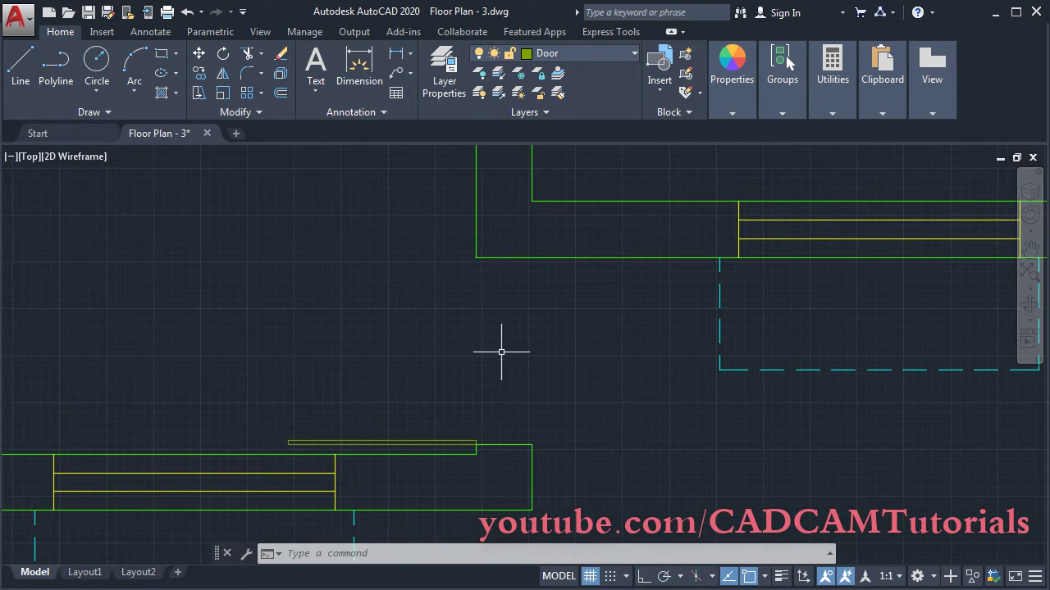
pyautogui.click(135, 92)
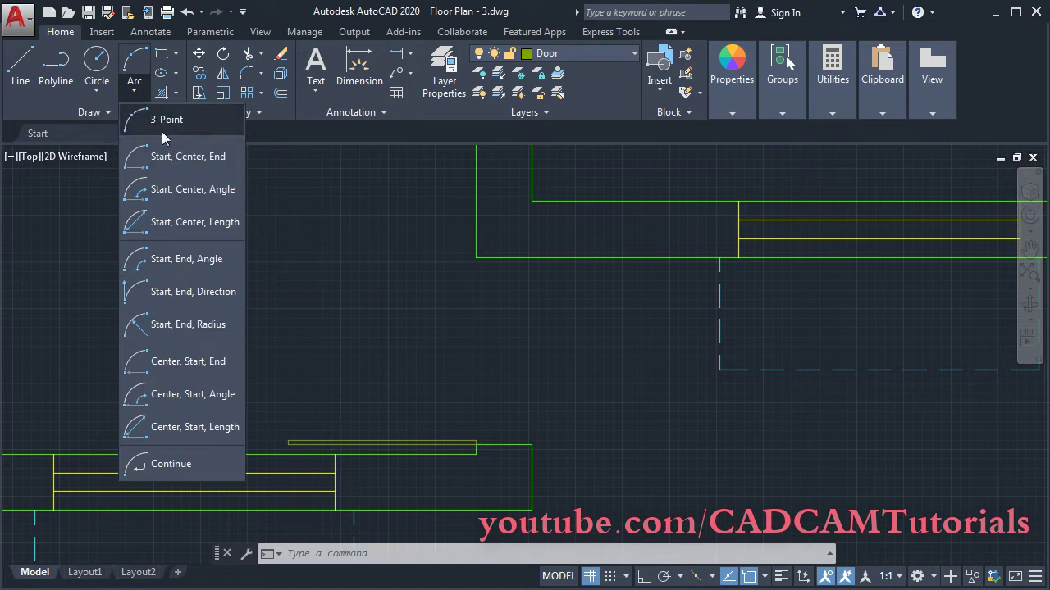
pyautogui.click(190, 168)
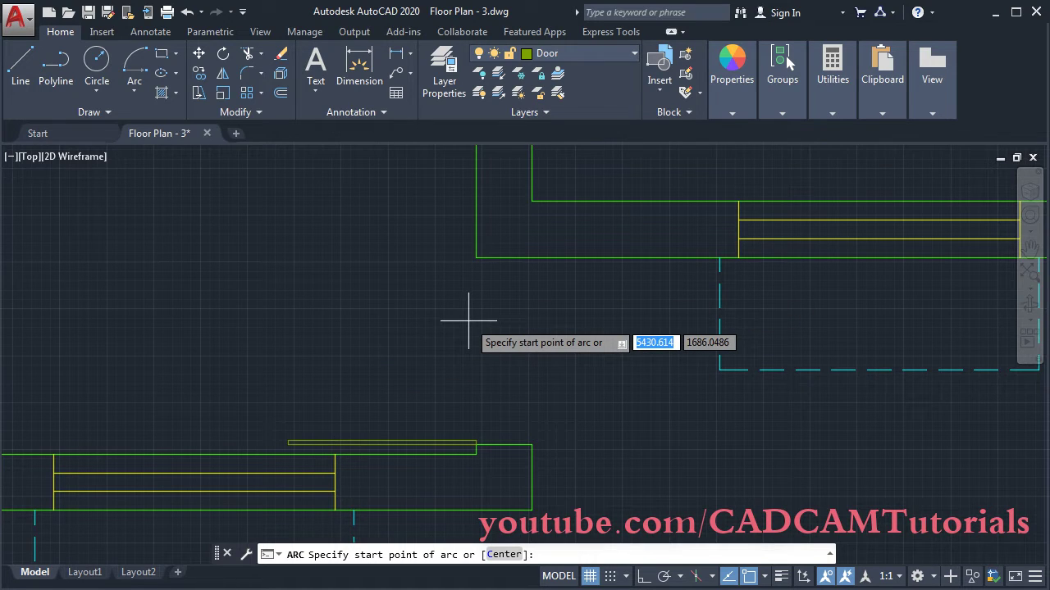
pyautogui.click(474, 257)
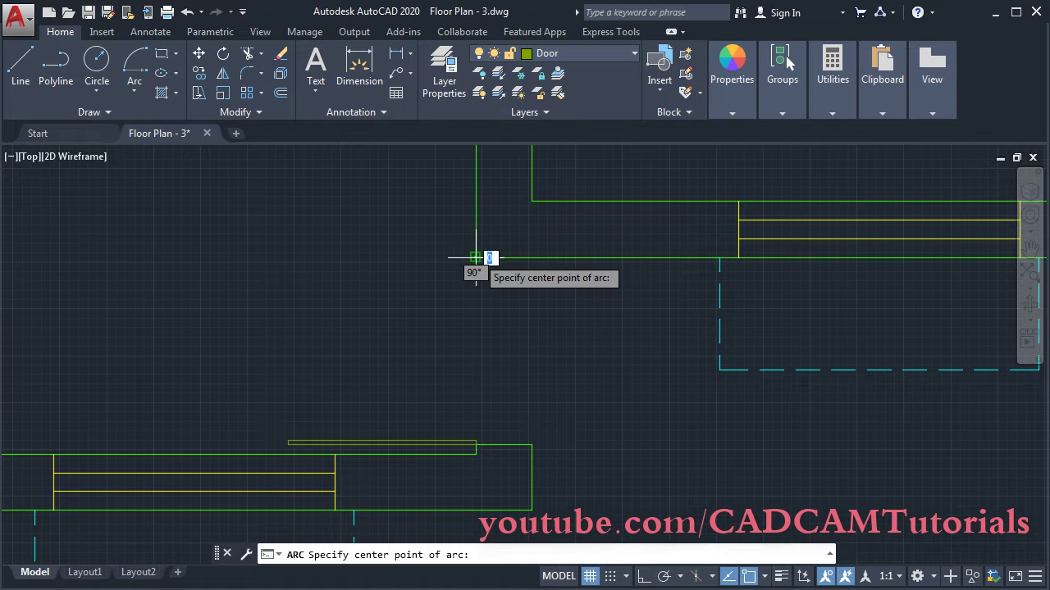
pyautogui.click(475, 445)
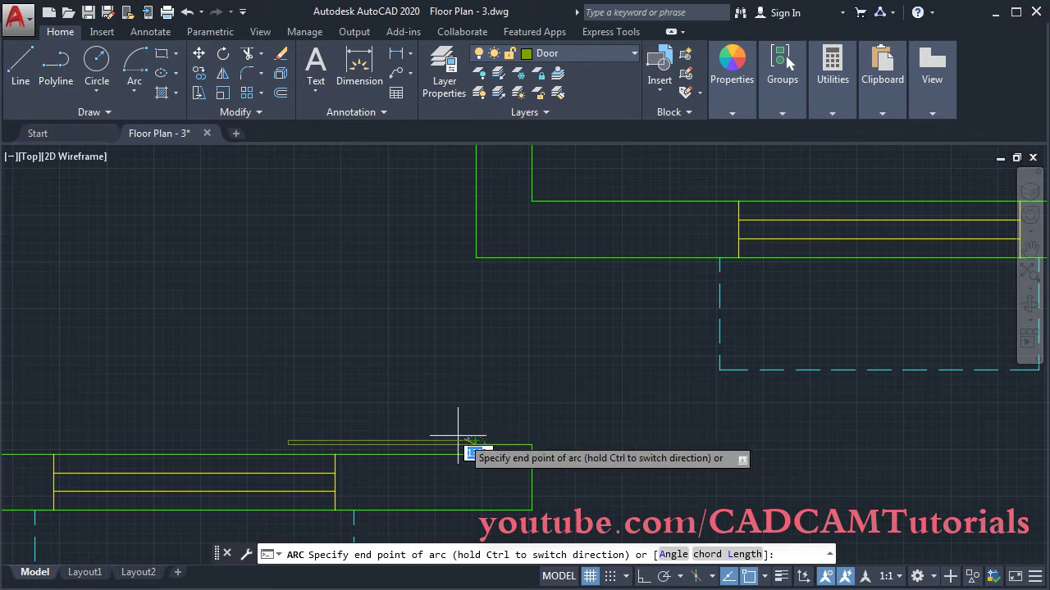
pyautogui.click(288, 445)
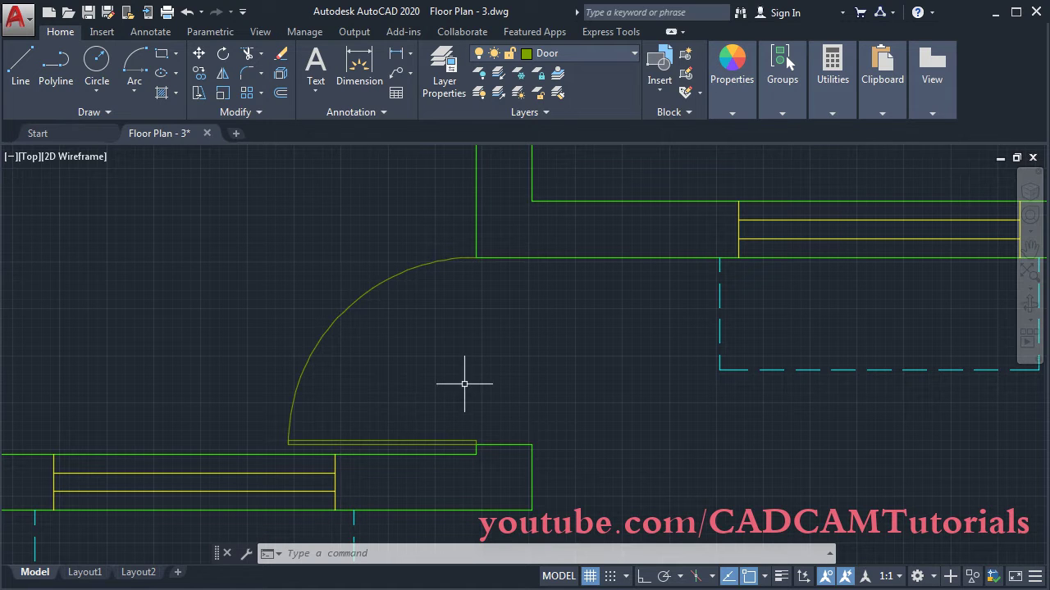
# Step: Copy the door leaf and swing arc from the hinge corner to the upper-left room's doorway, on the partition wall's upper edge aligned with the vertical wall's inner face
pyautogui.scroll(-3, 464, 383)
pyautogui.moveTo(511, 328)
pyautogui.mouseDown(button='middle')
pyautogui.moveTo(537, 307)
pyautogui.moveTo(520, 378)
pyautogui.mouseUp(button='middle')
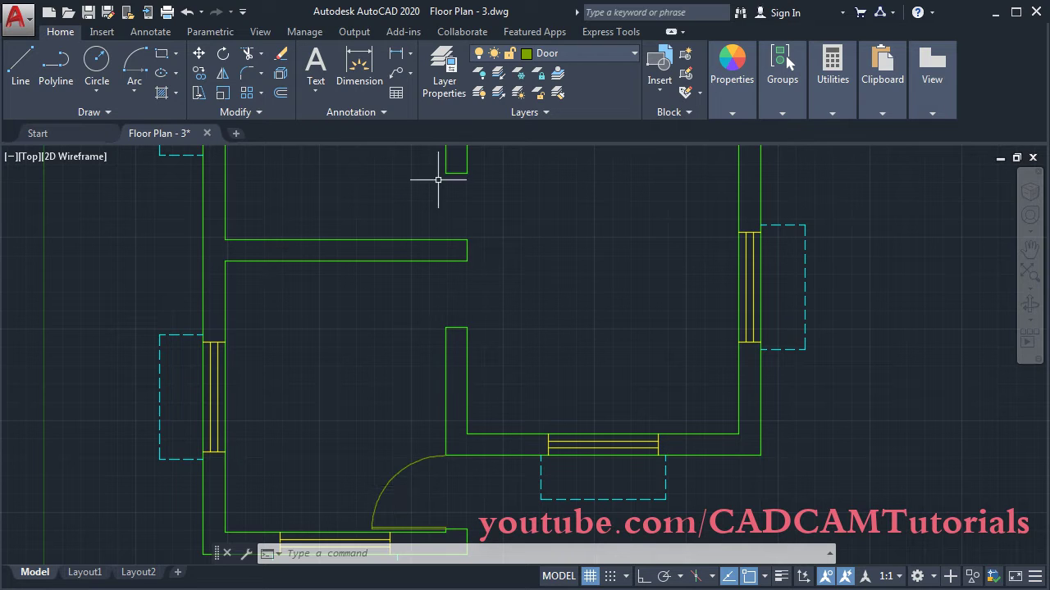
pyautogui.scroll(4, 401, 411)
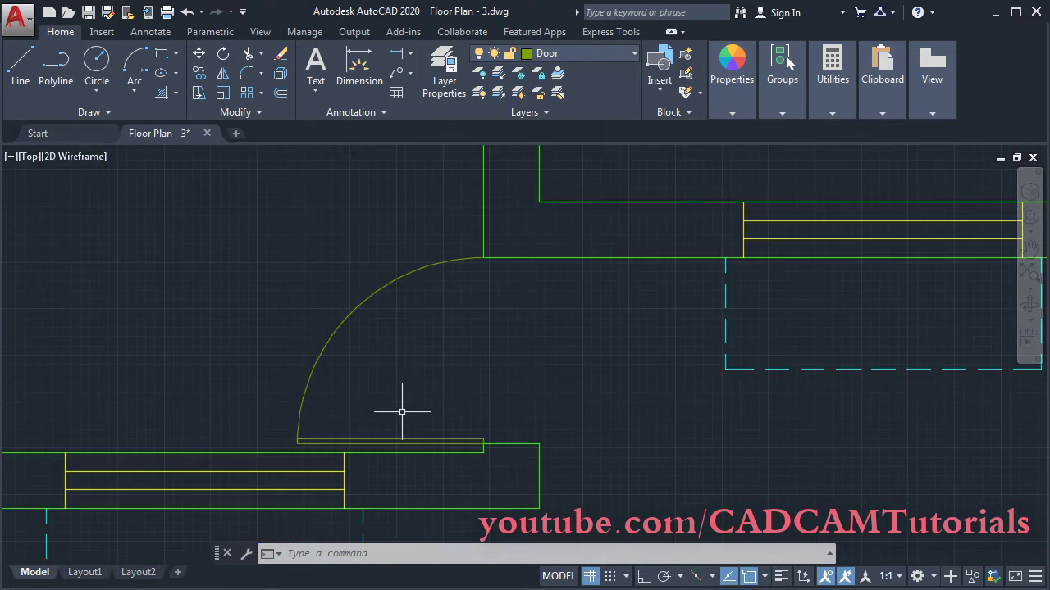
pyautogui.click(200, 74)
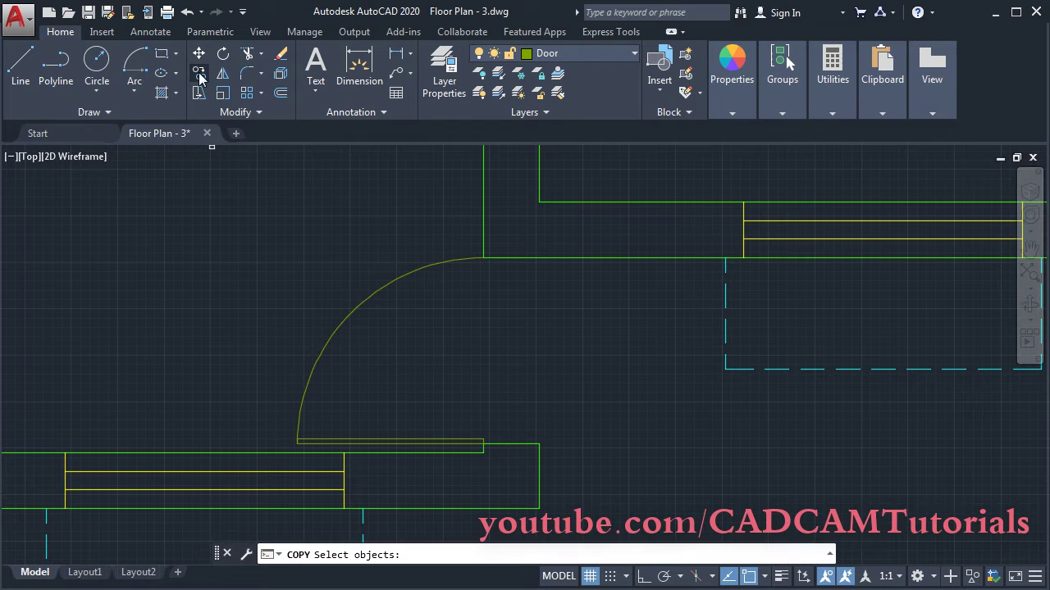
pyautogui.click(344, 436)
pyautogui.click(311, 360)
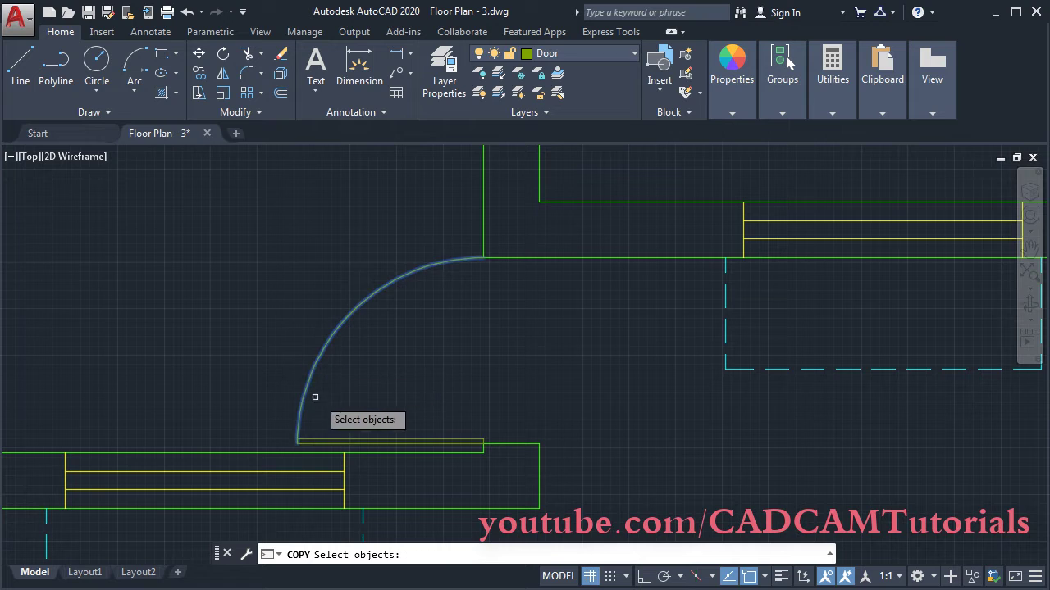
pyautogui.click(329, 441)
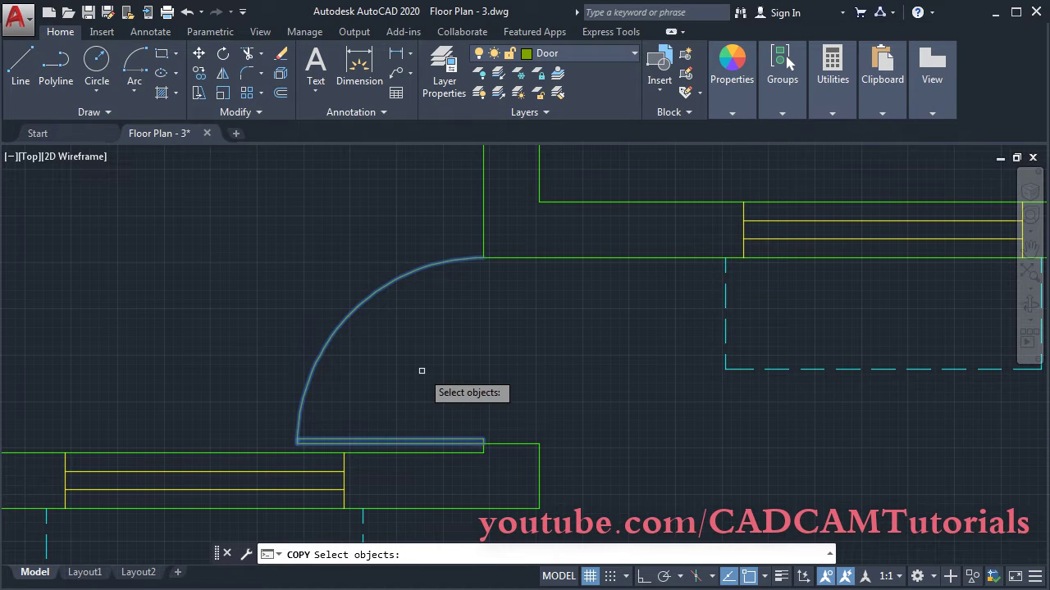
pyautogui.press('Return')
pyautogui.scroll(4, 505, 488)
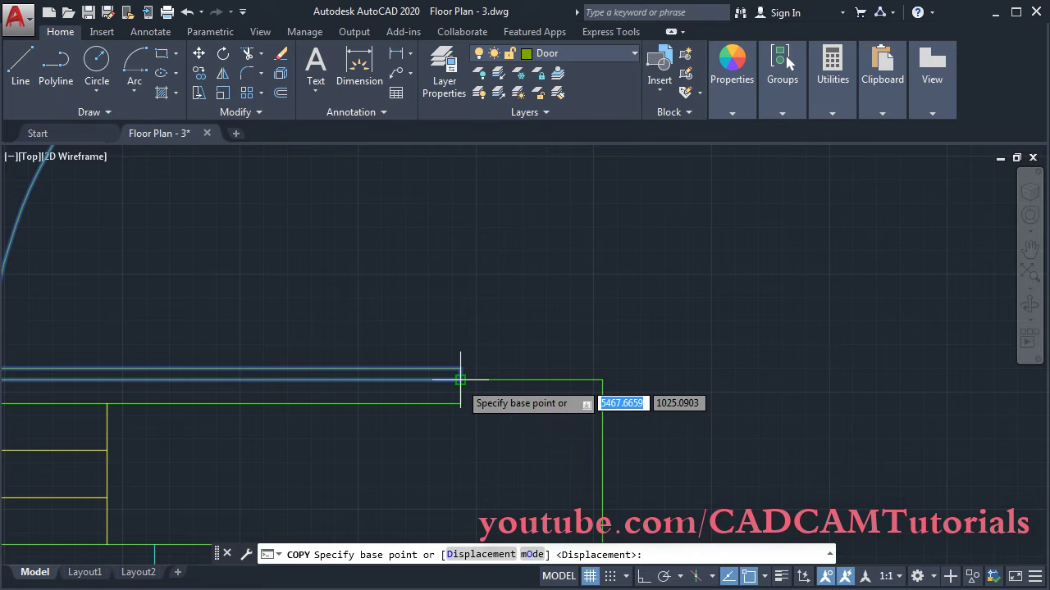
pyautogui.click(460, 380)
pyautogui.scroll(-3, 459, 311)
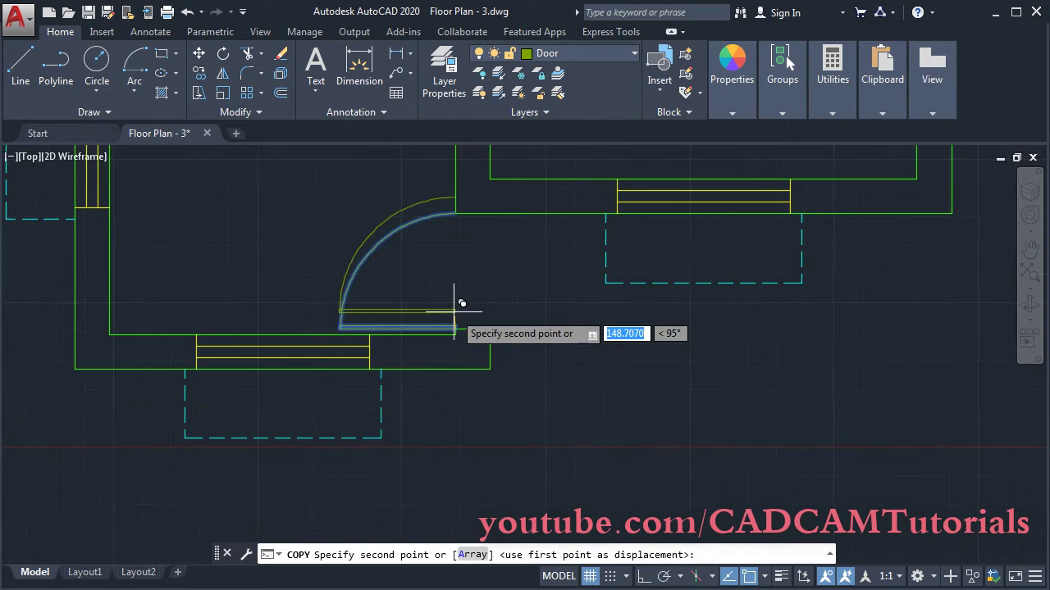
pyautogui.moveTo(483, 248); pyautogui.dragTo(463, 518, button='middle')
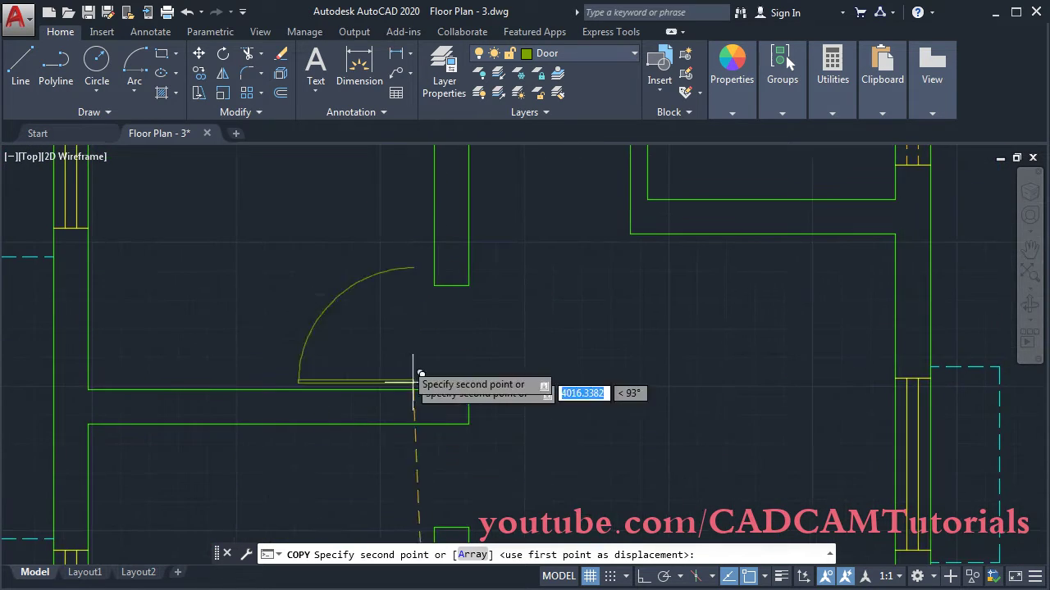
pyautogui.scroll(2, 414, 328)
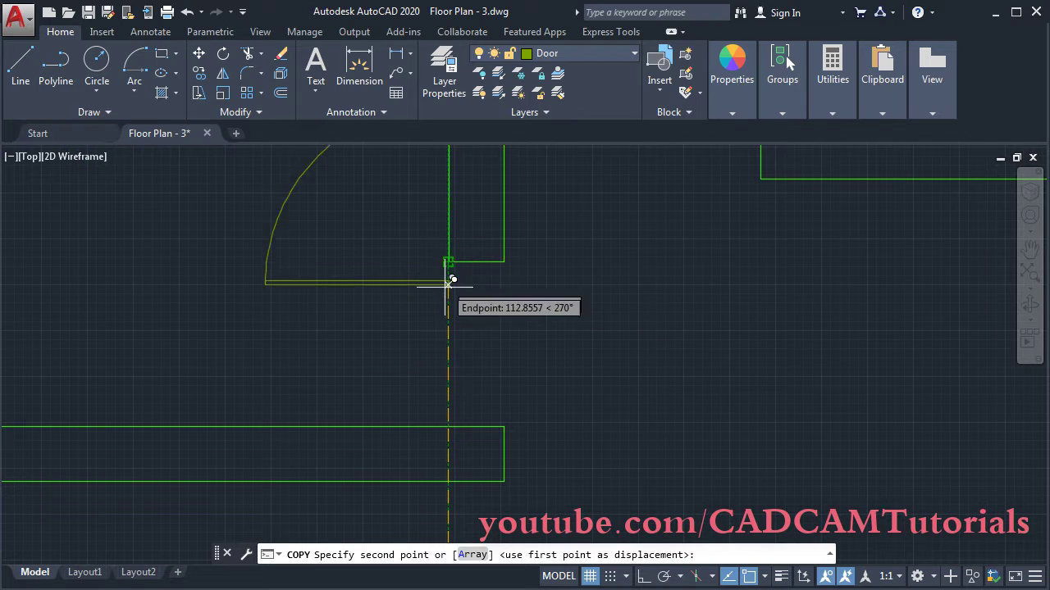
pyautogui.click(448, 426)
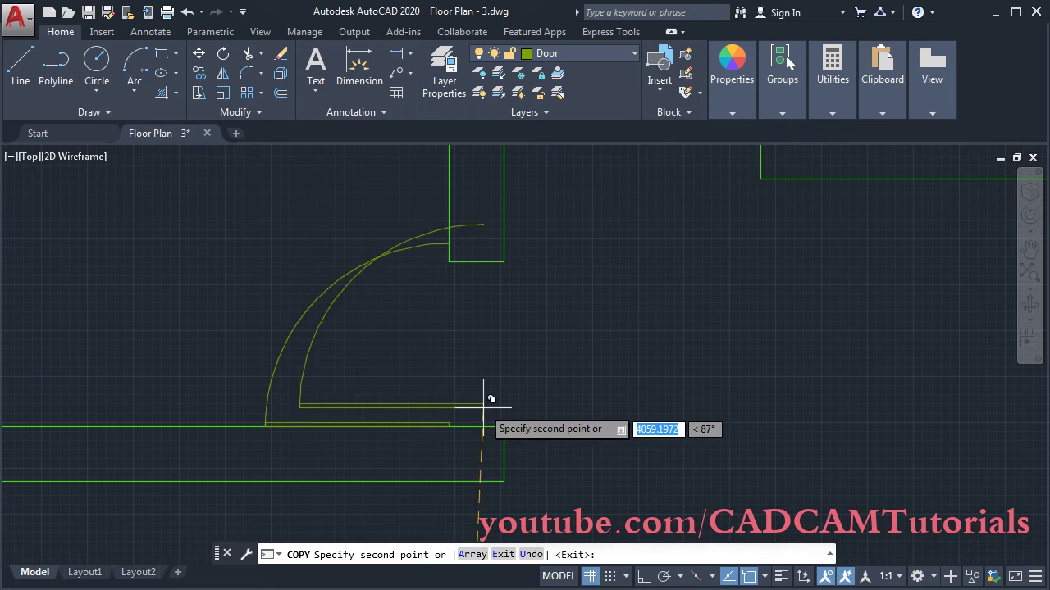
# Step: Place another copy of the door in the open space of the room east of the doorway
pyautogui.scroll(-2, 488, 348)
pyautogui.moveTo(496, 336); pyautogui.dragTo(417, 276, button='middle')
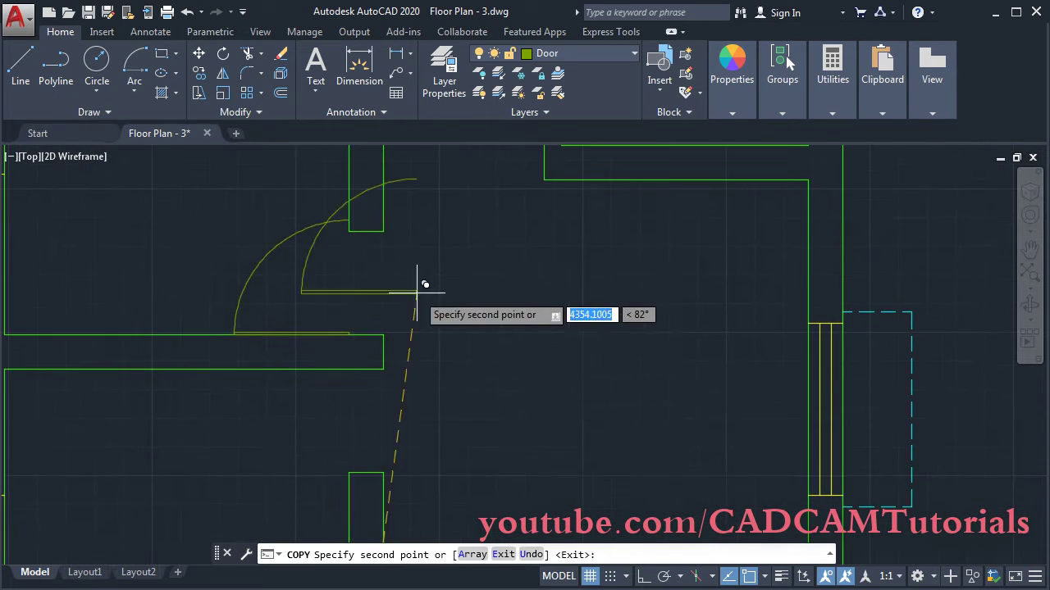
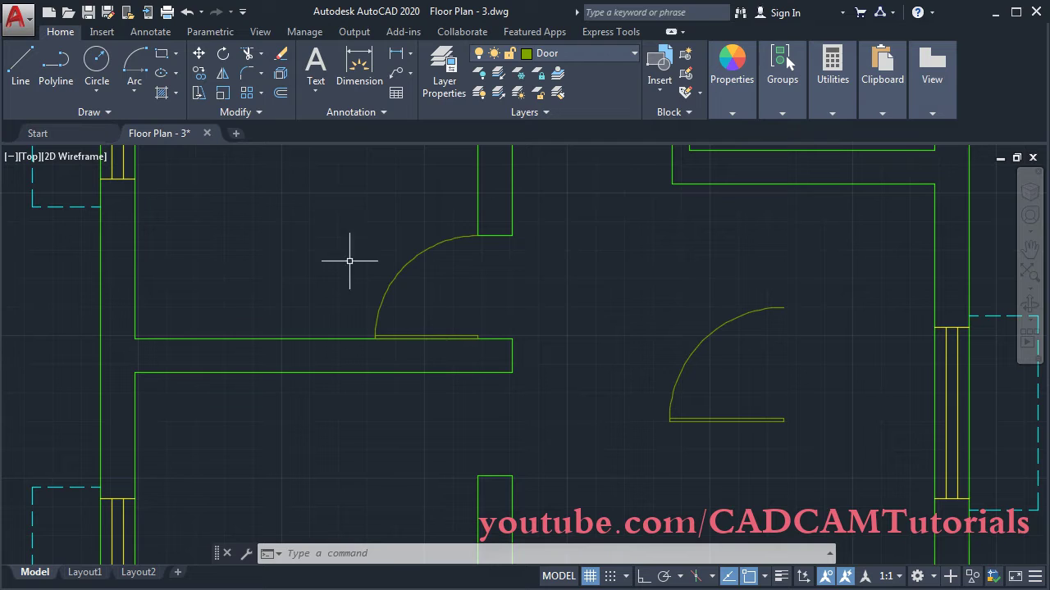
# Step: Mirror the fitted door leaf and arc across a horizontal line through the partition wall end's midpoint, keeping the source objects
pyautogui.click(225, 73)
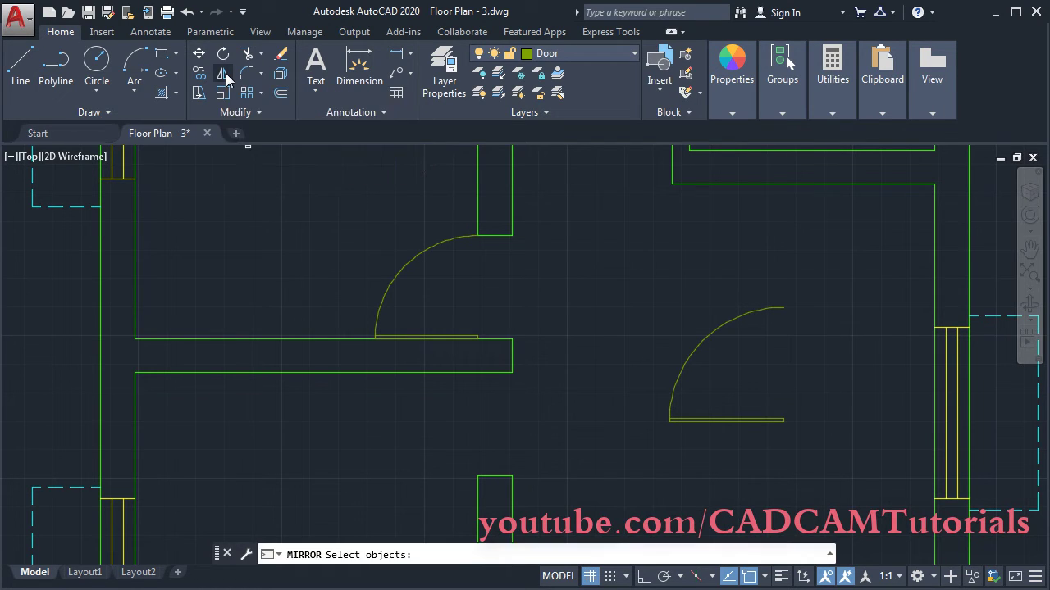
pyautogui.click(436, 336)
pyautogui.click(403, 265)
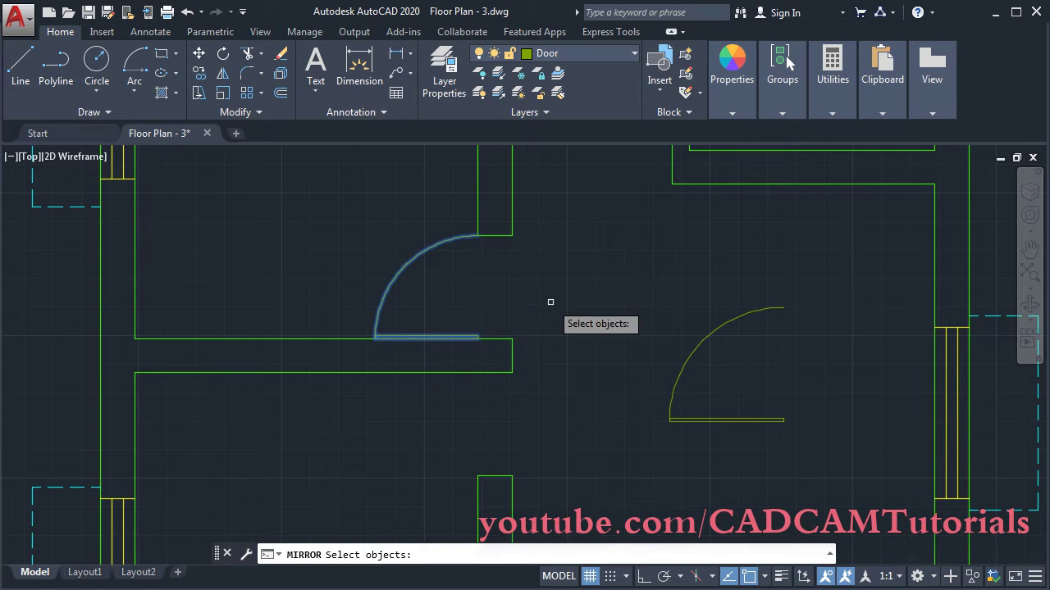
pyautogui.press('Return')
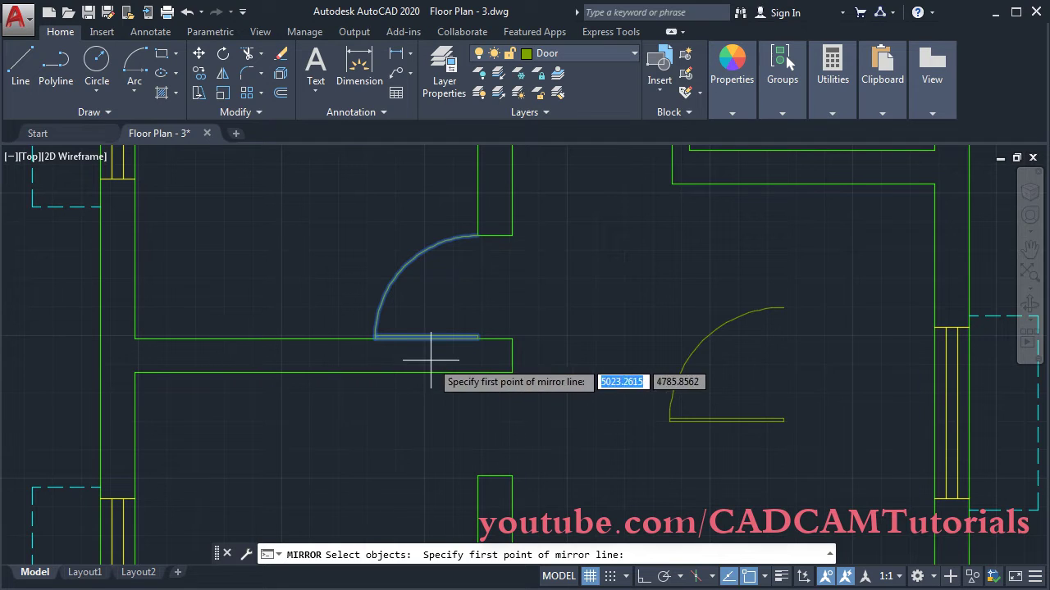
pyautogui.click(512, 357)
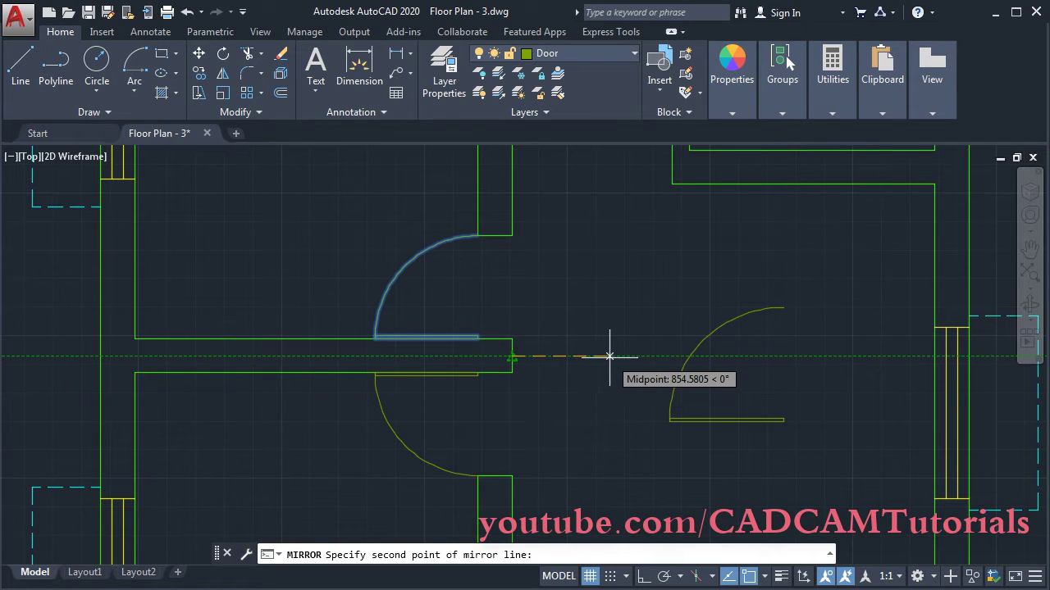
pyautogui.click(610, 357)
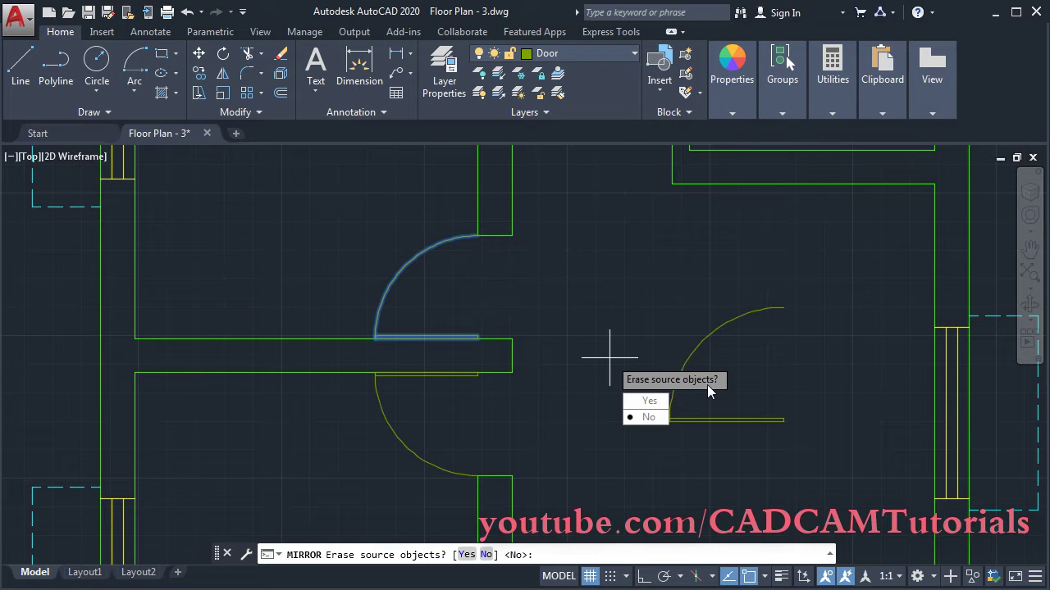
pyautogui.click(648, 418)
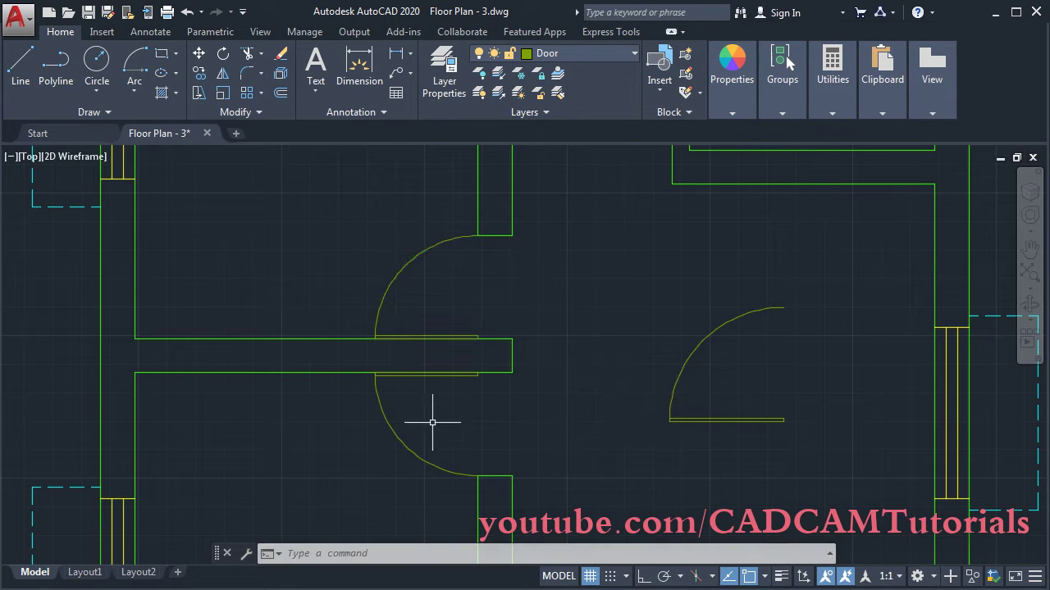
# Step: Align the loose door leaf and arc, matching the hinge corner to the inner wall face level on the west side of the upper entrance opening
pyautogui.scroll(-4, 492, 377)
pyautogui.moveTo(546, 375); pyautogui.dragTo(474, 418, button='middle')
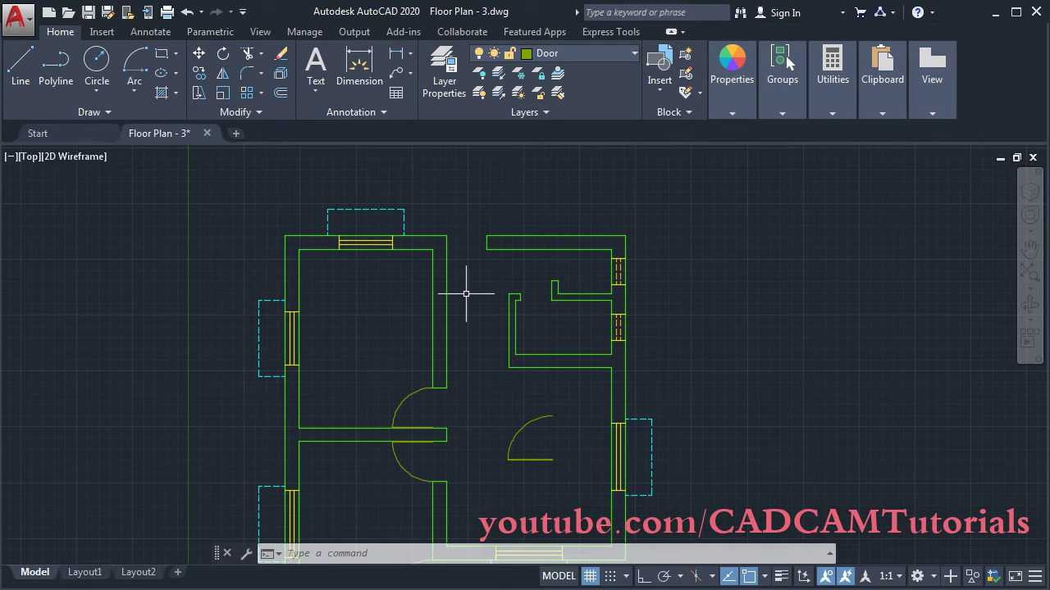
pyautogui.click(250, 113)
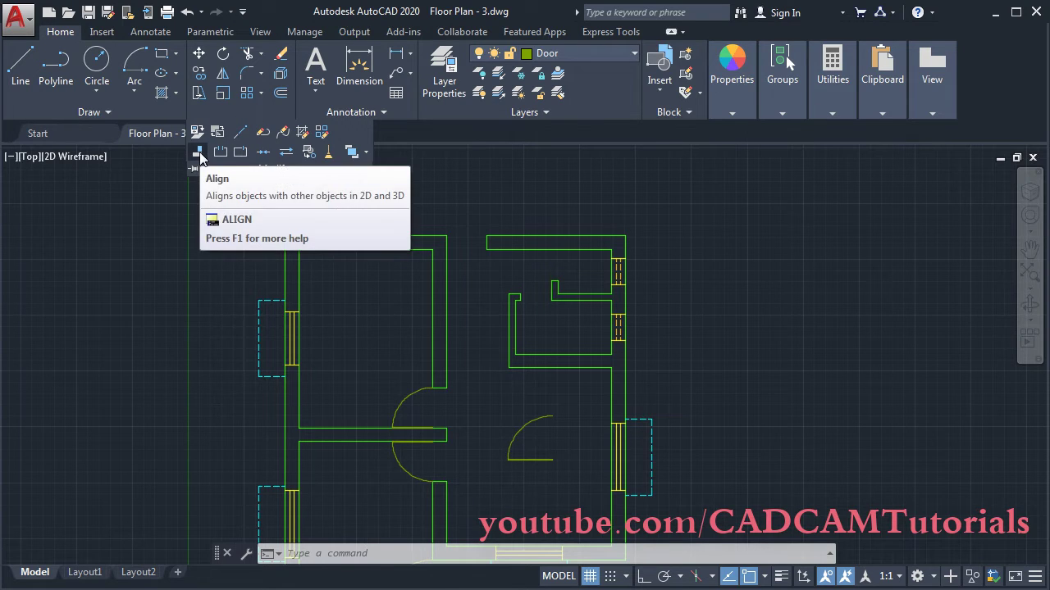
pyautogui.click(198, 154)
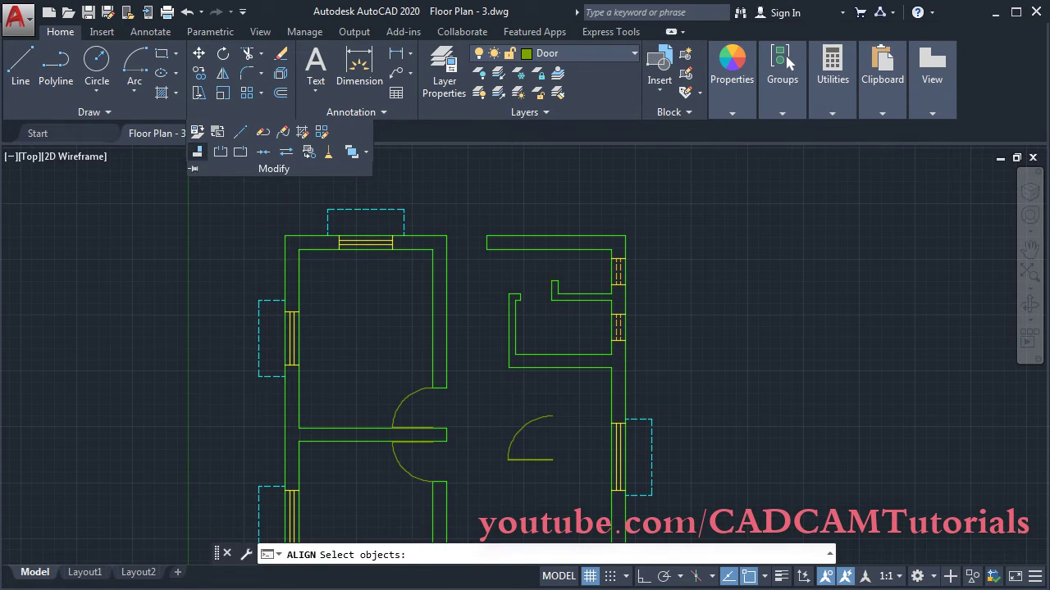
pyautogui.click(561, 480)
pyautogui.click(505, 415)
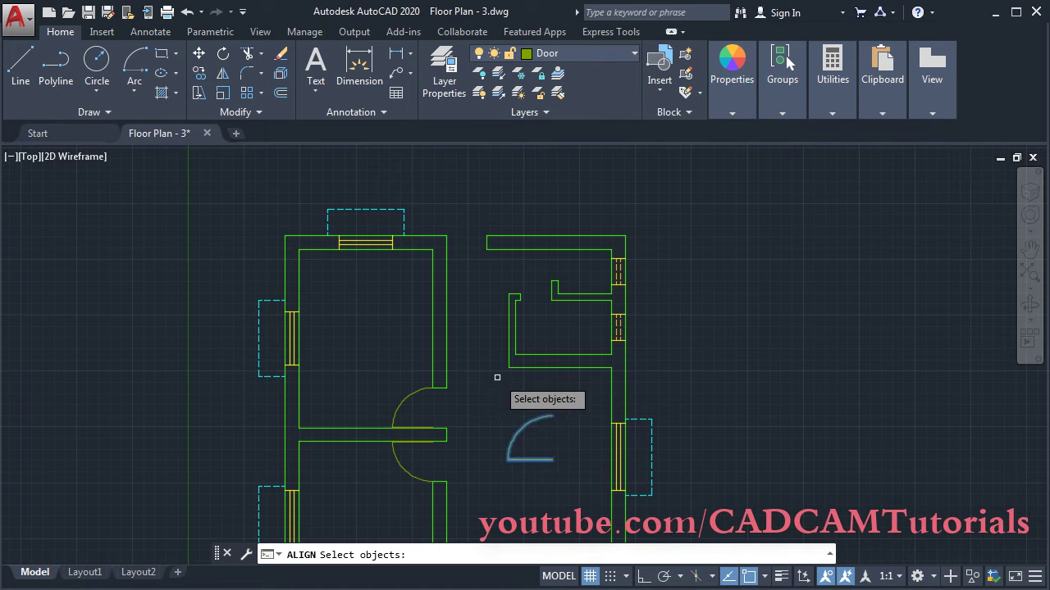
pyautogui.press('Return')
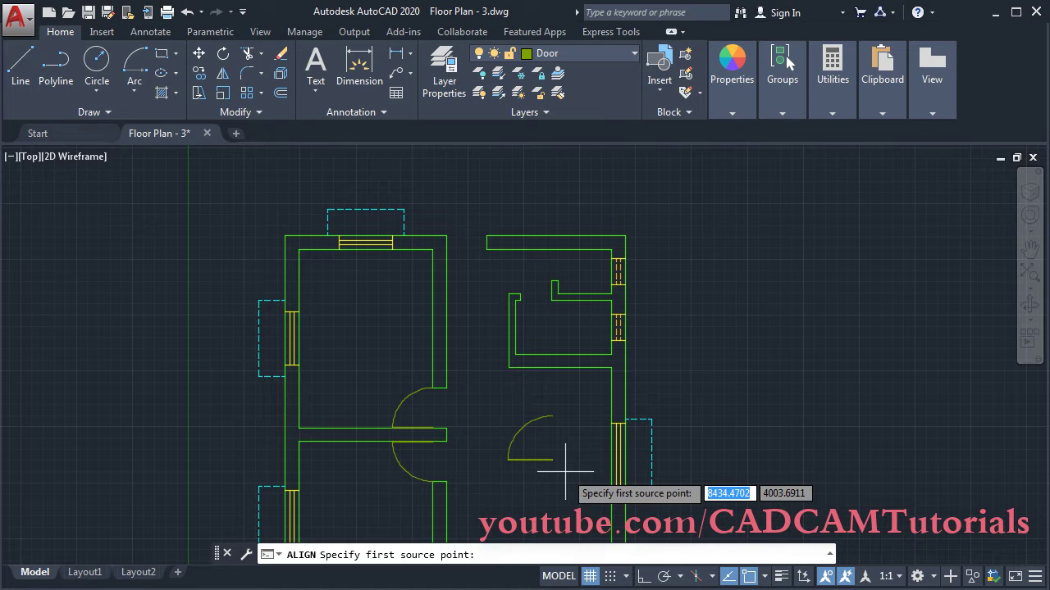
pyautogui.scroll(8, 558, 457)
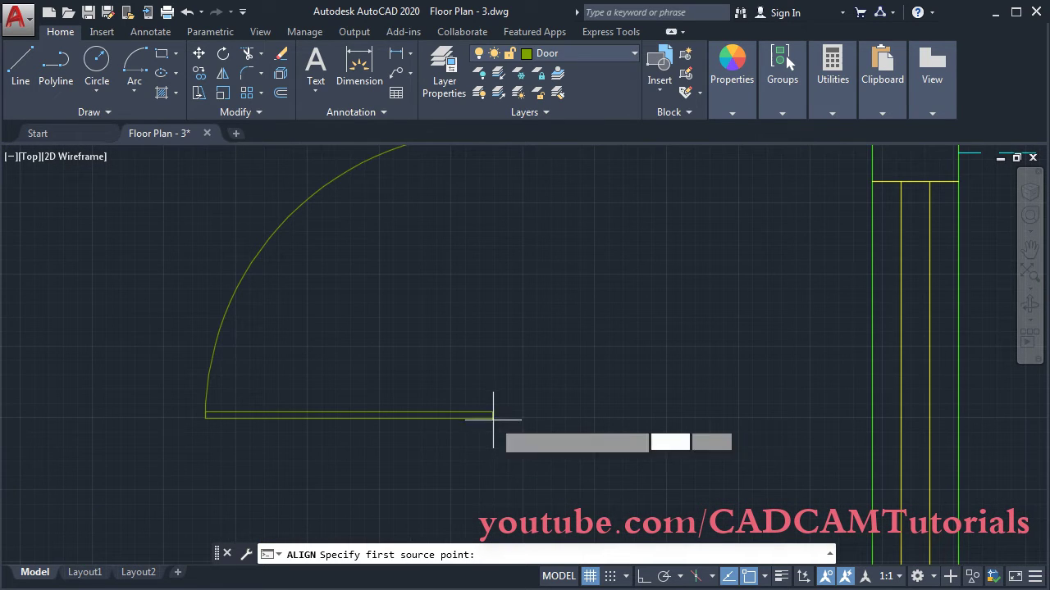
pyautogui.click(493, 418)
pyautogui.scroll(-4, 545, 415)
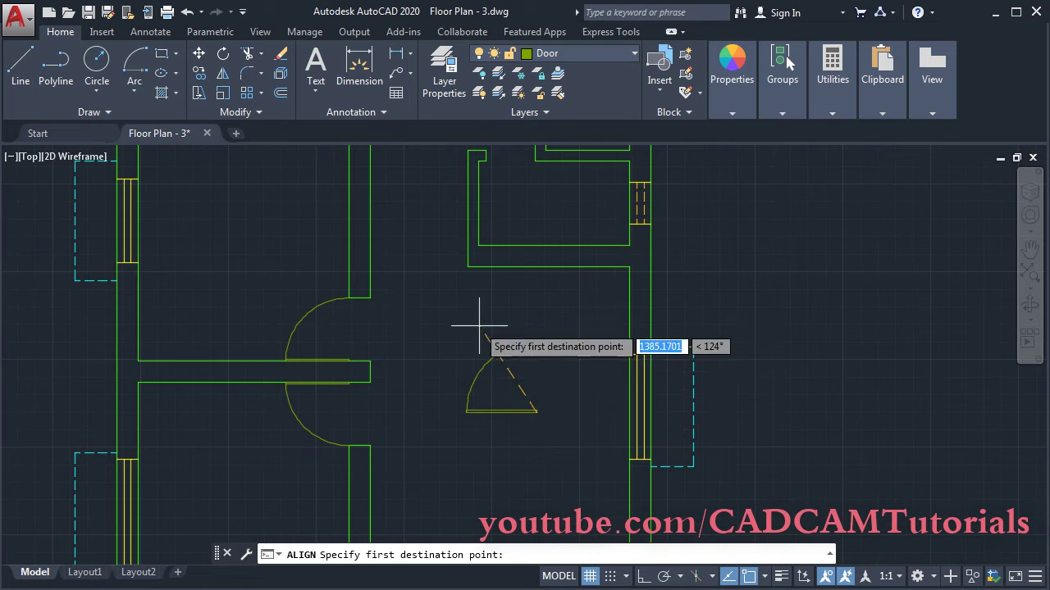
pyautogui.scroll(-3, 479, 326)
pyautogui.scroll(6, 475, 251)
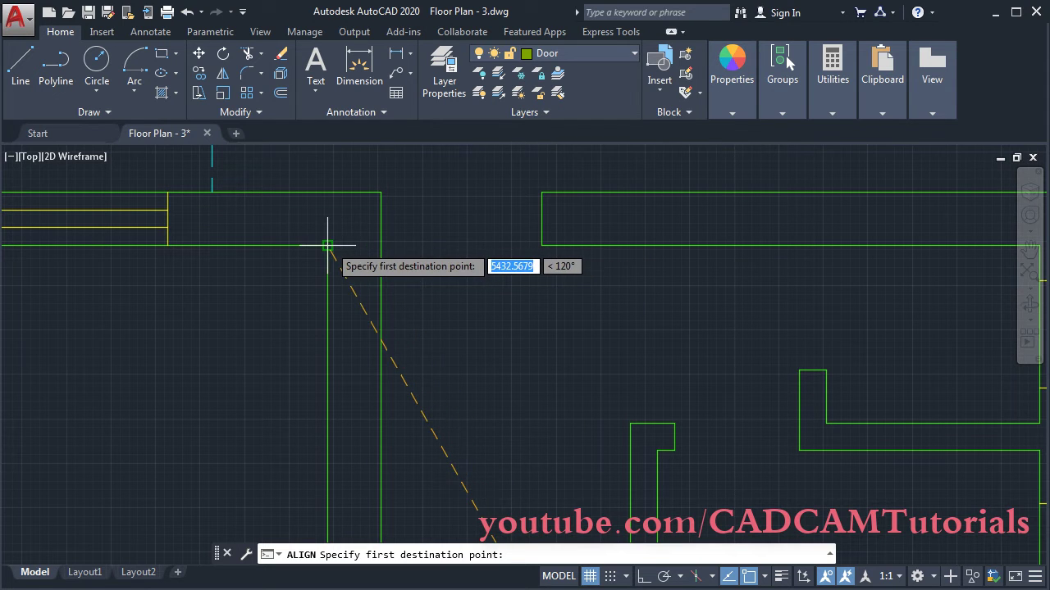
pyautogui.click(380, 245)
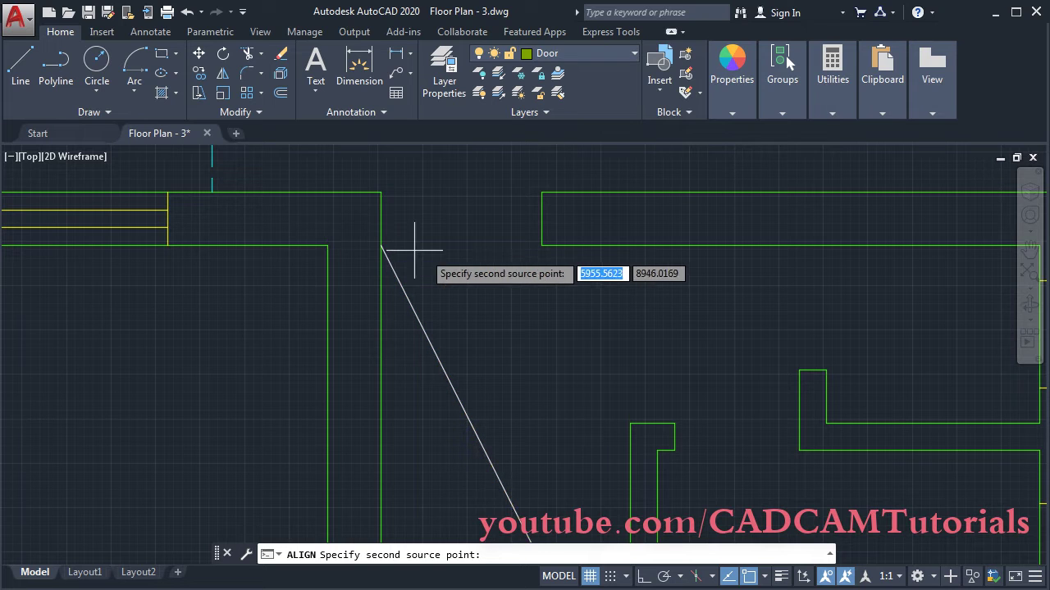
# Step: Match the swing arc's free end to the entrance opening's opposite inner corner, skip a third point, and scale the door to the alignment points
pyautogui.scroll(-5, 407, 220)
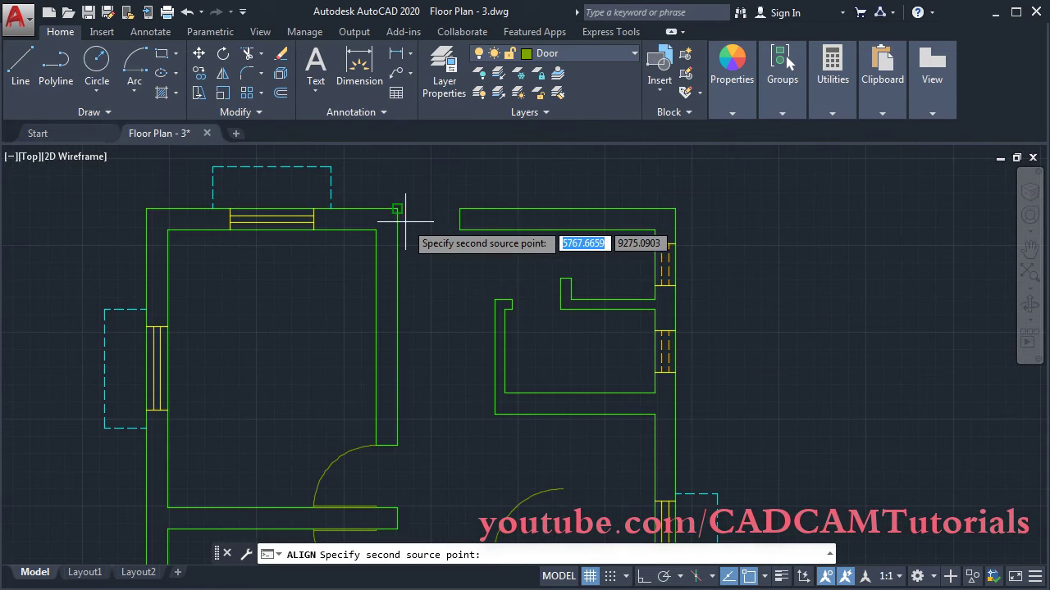
pyautogui.scroll(2, 410, 211)
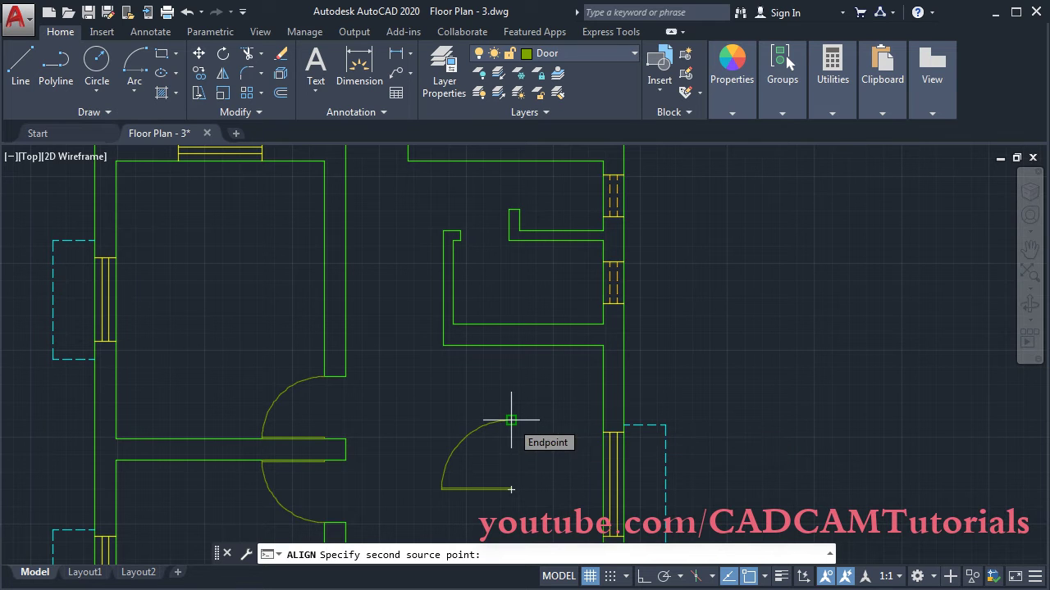
pyautogui.click(511, 420)
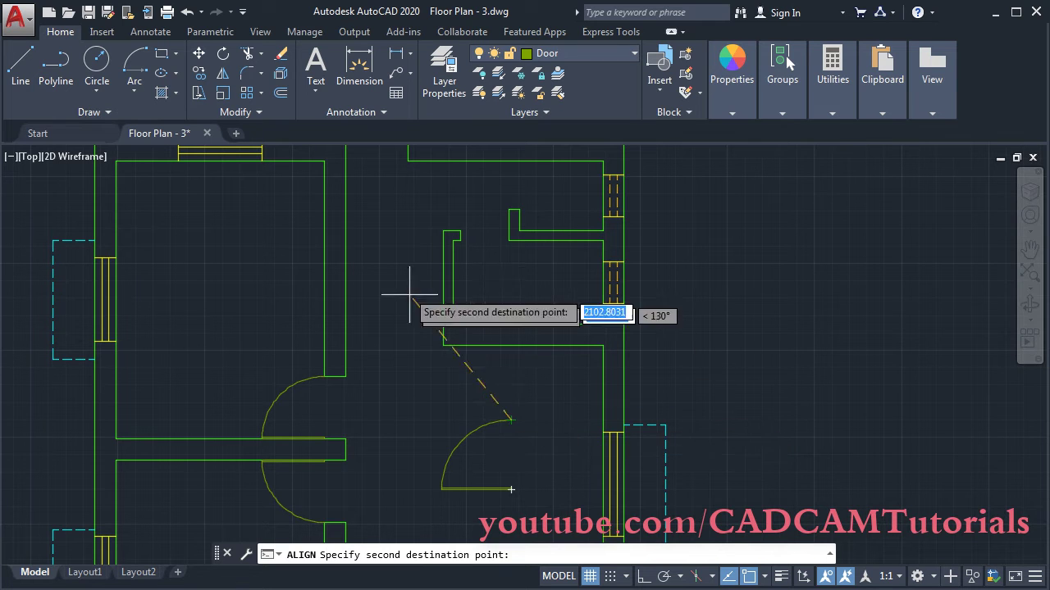
pyautogui.click(407, 161)
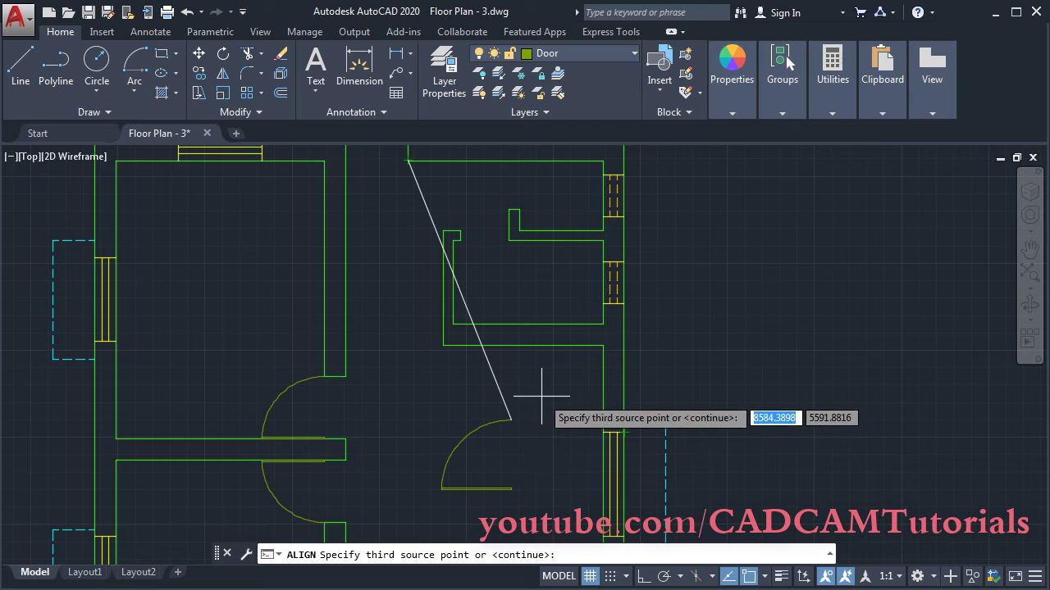
pyautogui.press('Return')
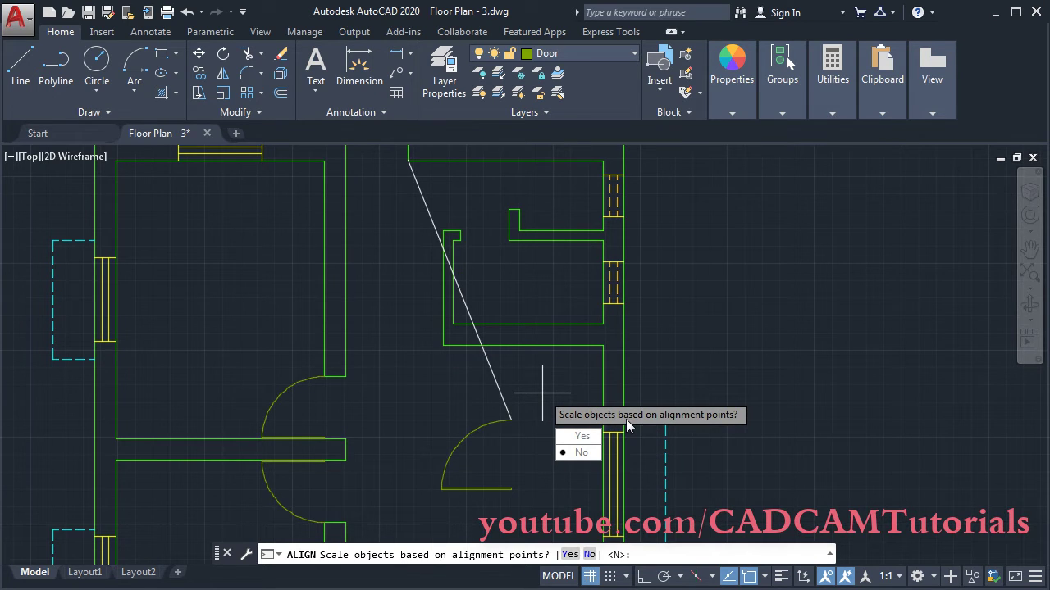
pyautogui.click(579, 439)
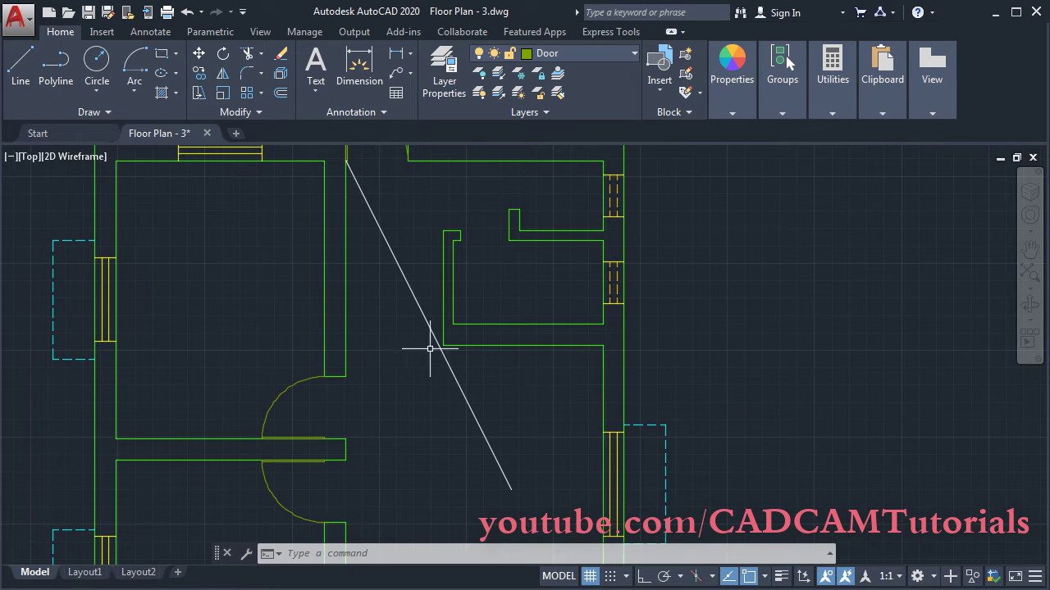
# Step: Mirror the entrance door across a horizontal line through its hinge corner so it swings inward, erasing the source objects
pyautogui.moveTo(410, 288); pyautogui.dragTo(445, 417, button='middle')
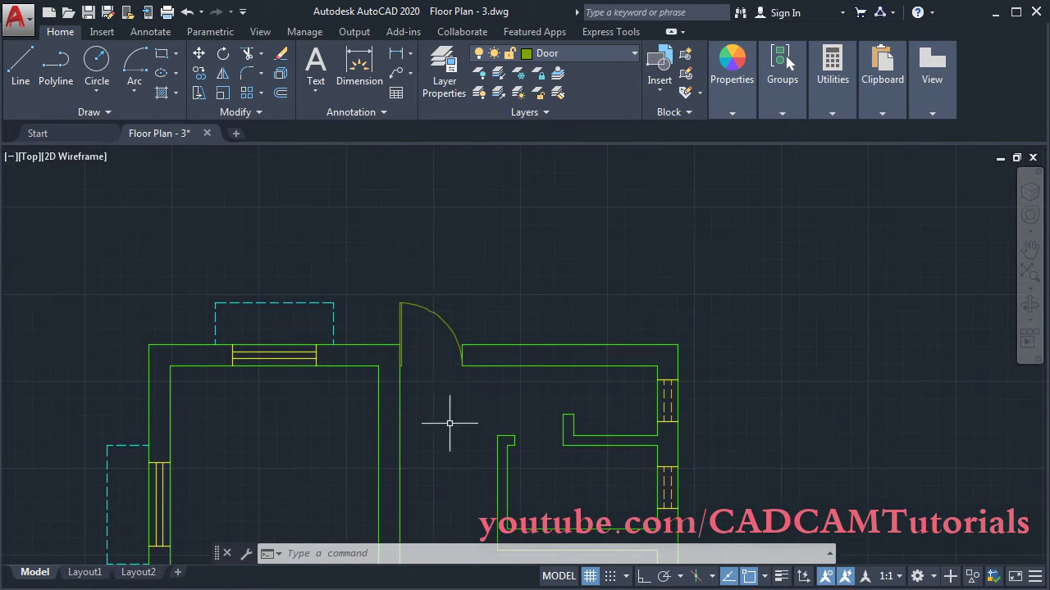
pyautogui.scroll(3, 403, 327)
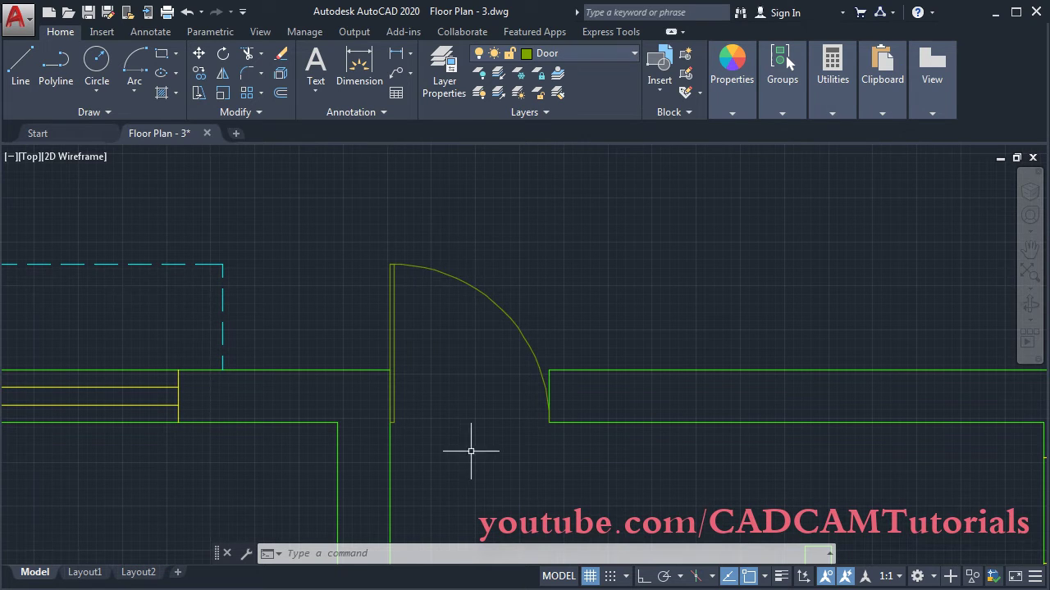
pyautogui.moveTo(471, 451); pyautogui.dragTo(471, 374, button='middle')
pyautogui.moveTo(396, 217); pyautogui.dragTo(396, 191, button='middle')
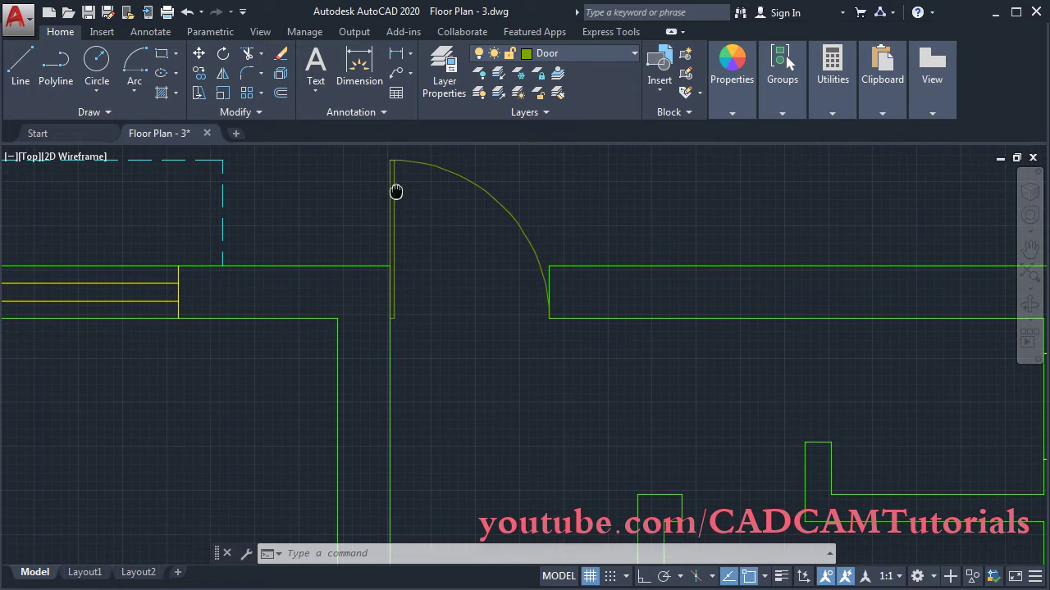
pyautogui.click(222, 77)
pyautogui.click(499, 172)
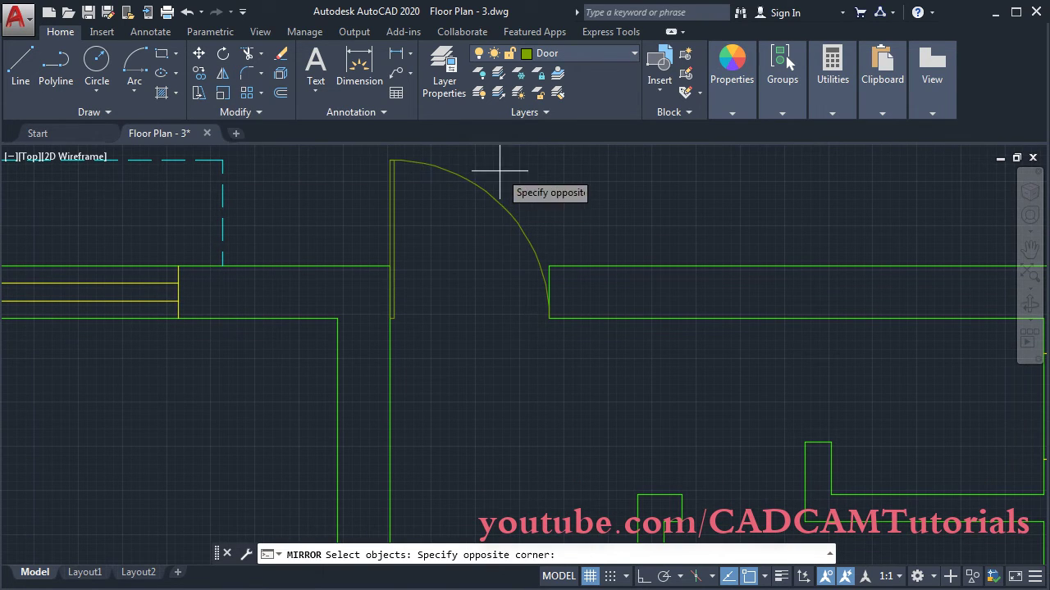
pyautogui.click(360, 229)
pyautogui.press('Return')
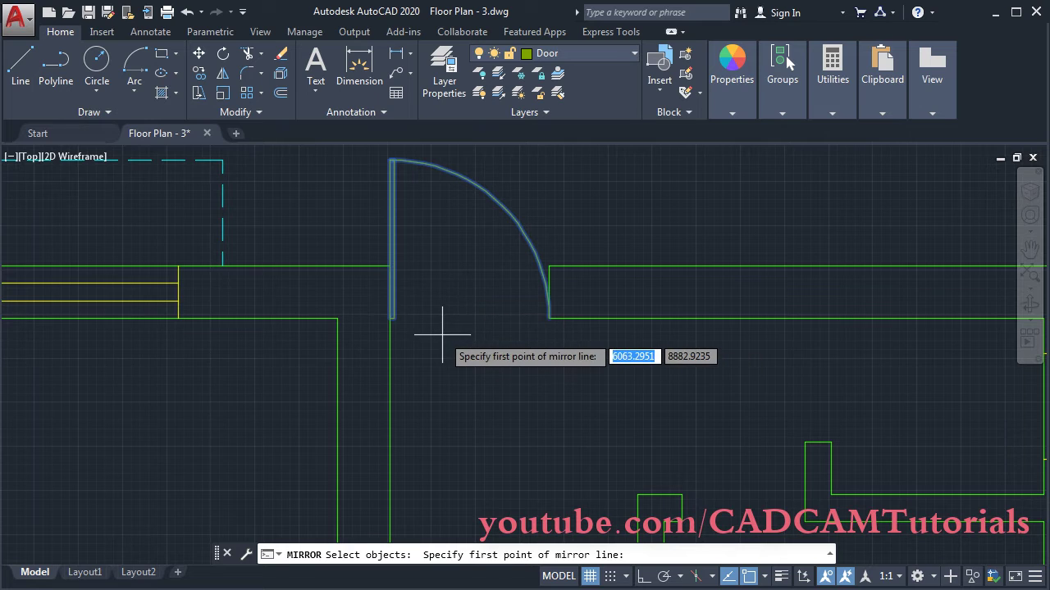
pyautogui.scroll(2, 434, 342)
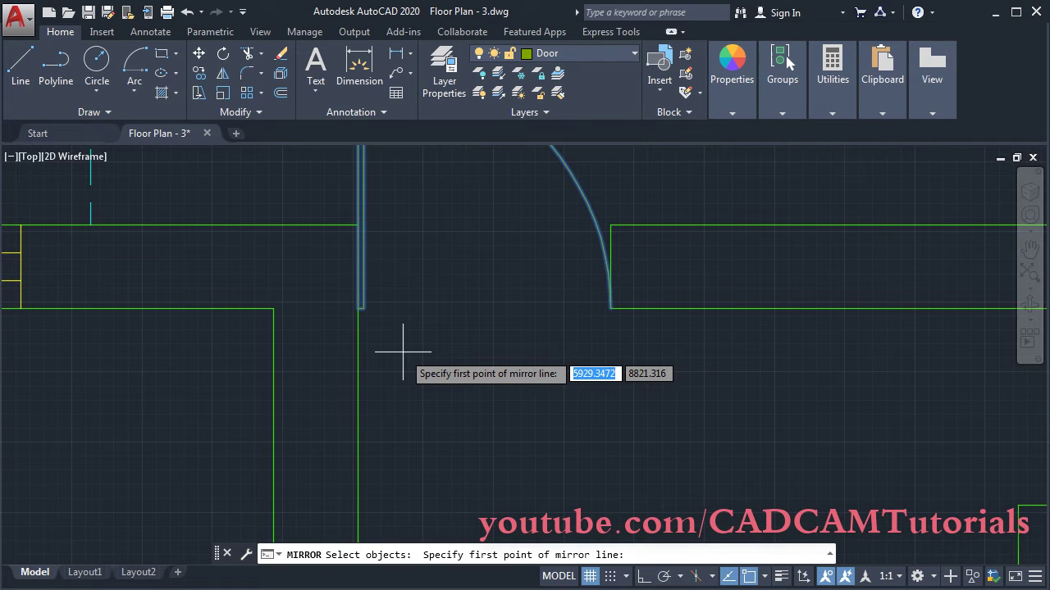
pyautogui.click(357, 308)
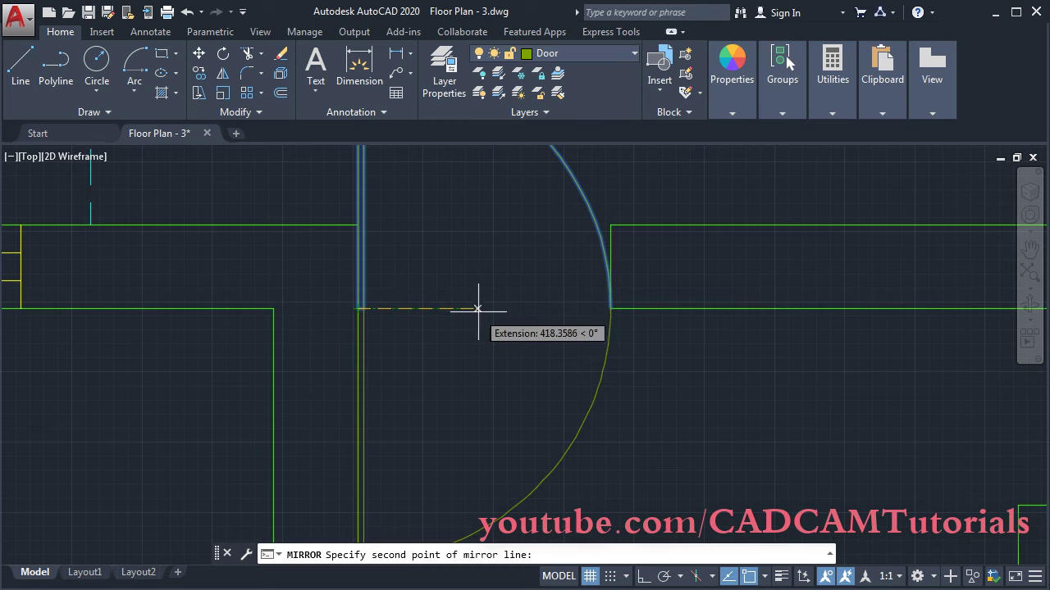
pyautogui.click(557, 309)
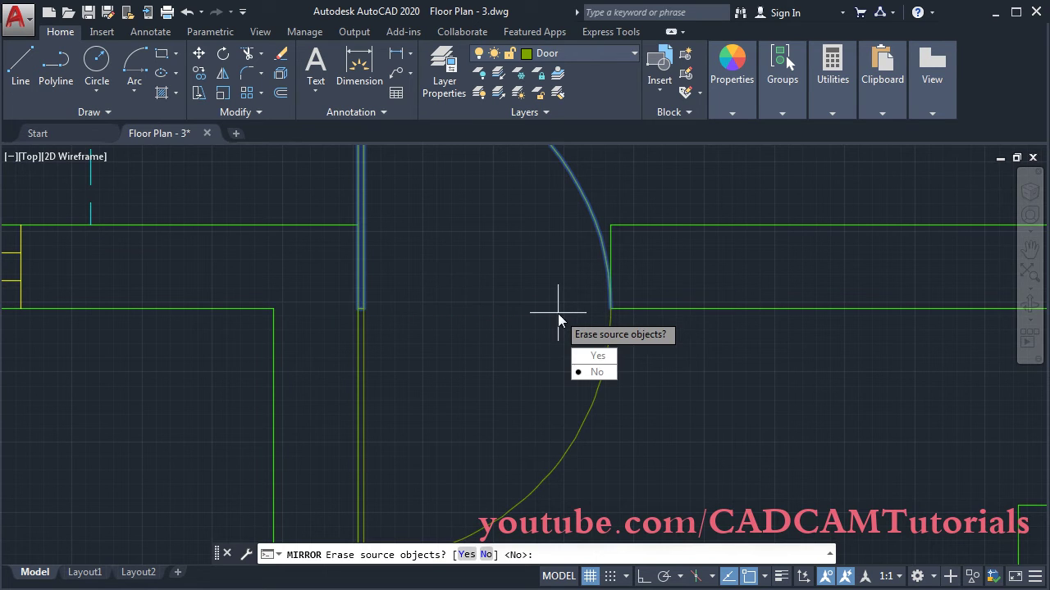
pyautogui.click(598, 357)
# Step: Copy the entrance door leaf and arc from its hinge corner to the inner lower corner of the wall return at the lower small room's opening
pyautogui.scroll(-3, 485, 260)
pyautogui.moveTo(569, 326)
pyautogui.mouseDown(button='middle')
pyautogui.moveTo(484, 263)
pyautogui.moveTo(445, 288)
pyautogui.moveTo(444, 429)
pyautogui.moveTo(476, 399)
pyautogui.mouseUp(button='middle')
pyautogui.scroll(3, 364, 358)
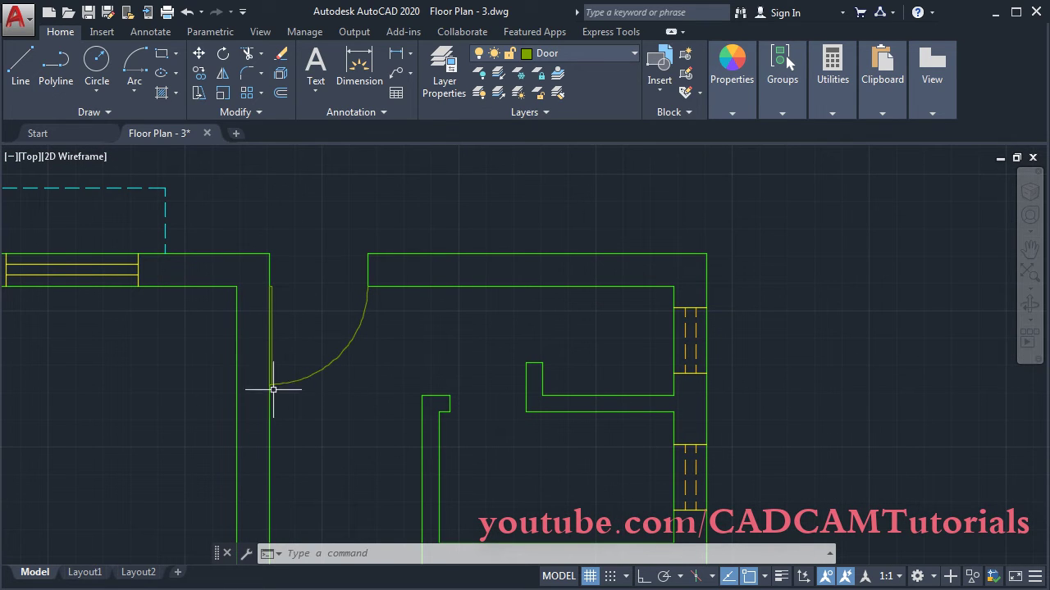
pyautogui.moveTo(376, 413); pyautogui.dragTo(399, 408, button='middle')
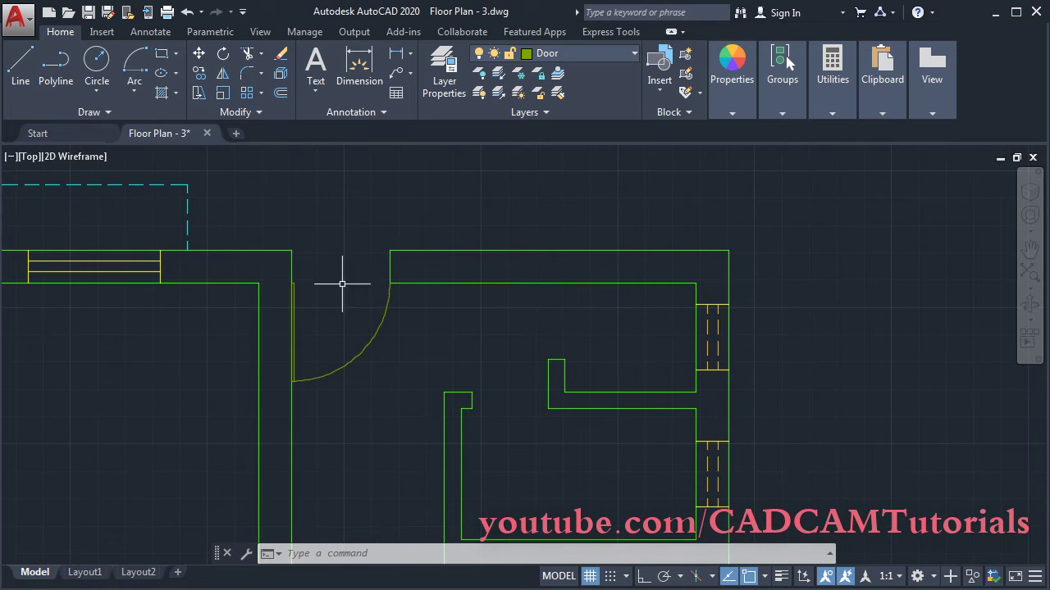
pyautogui.click(201, 75)
pyautogui.click(362, 373)
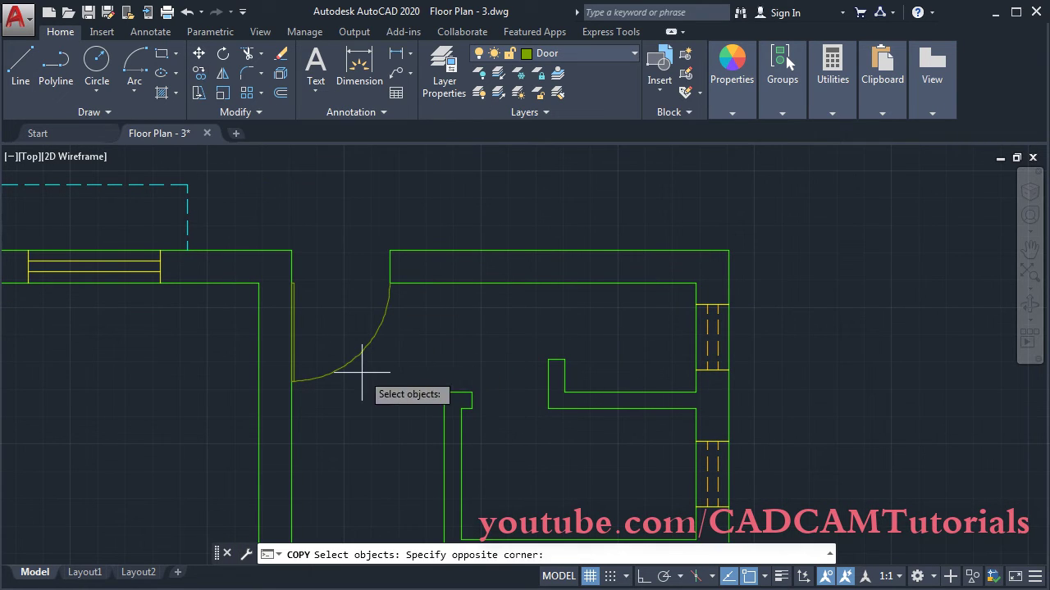
pyautogui.click(292, 336)
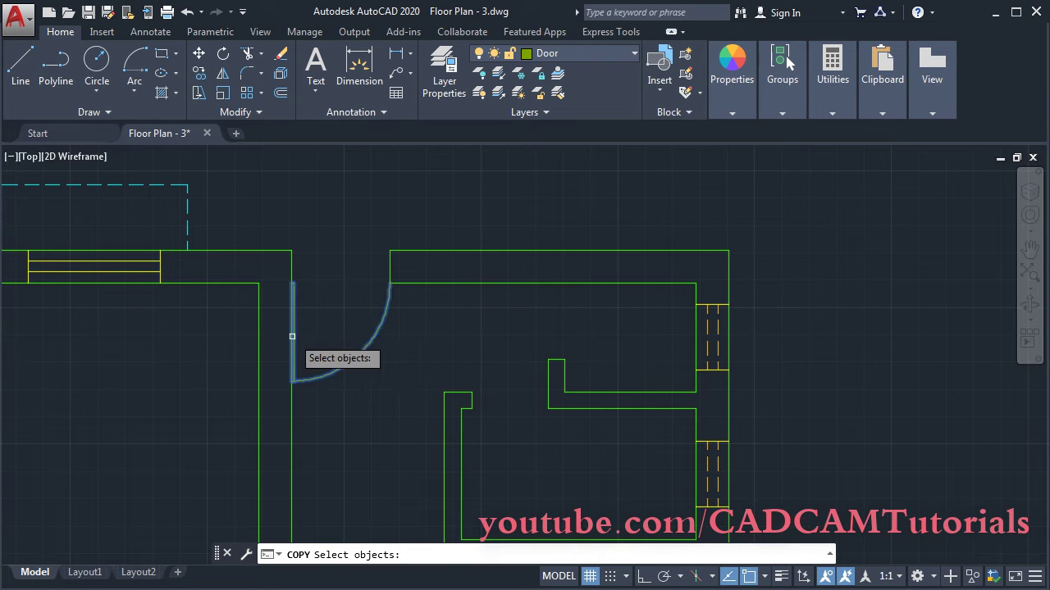
pyautogui.press('Return')
pyautogui.scroll(2, 266, 302)
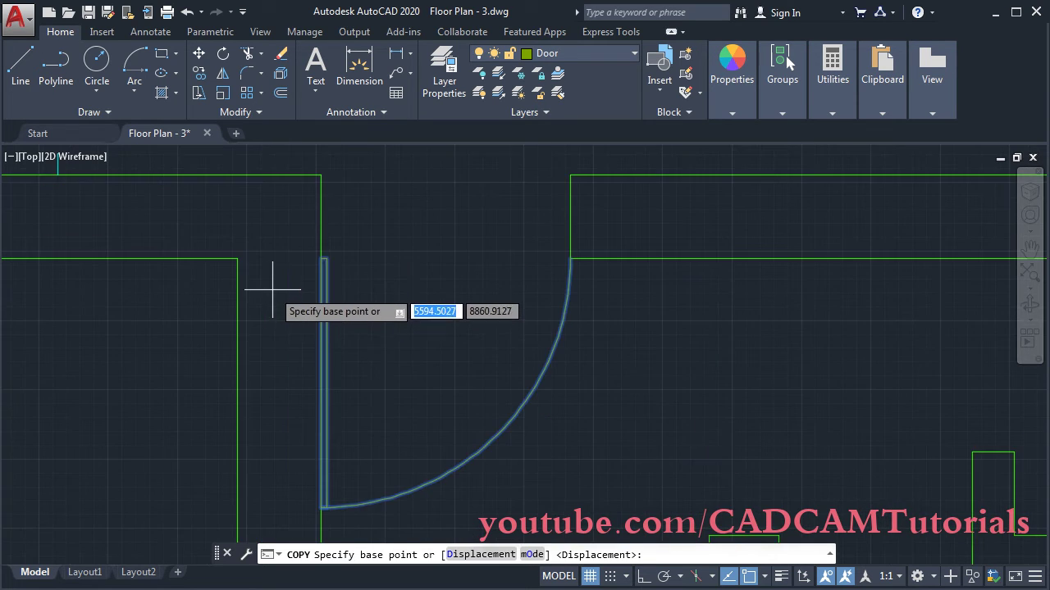
pyautogui.scroll(2, 276, 276)
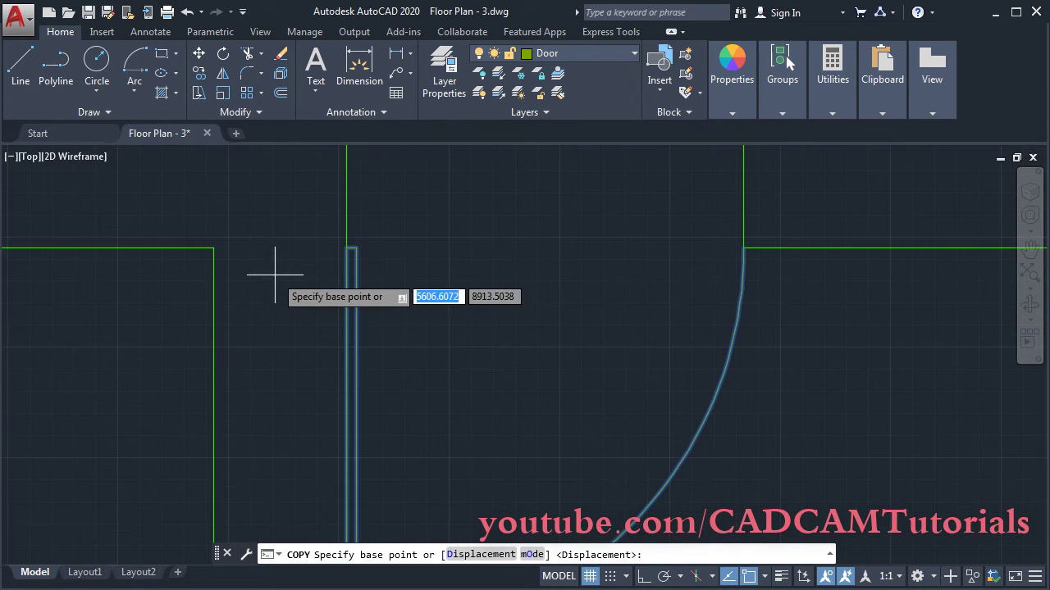
pyautogui.click(346, 247)
pyautogui.scroll(-3, 286, 222)
pyautogui.scroll(3, 525, 373)
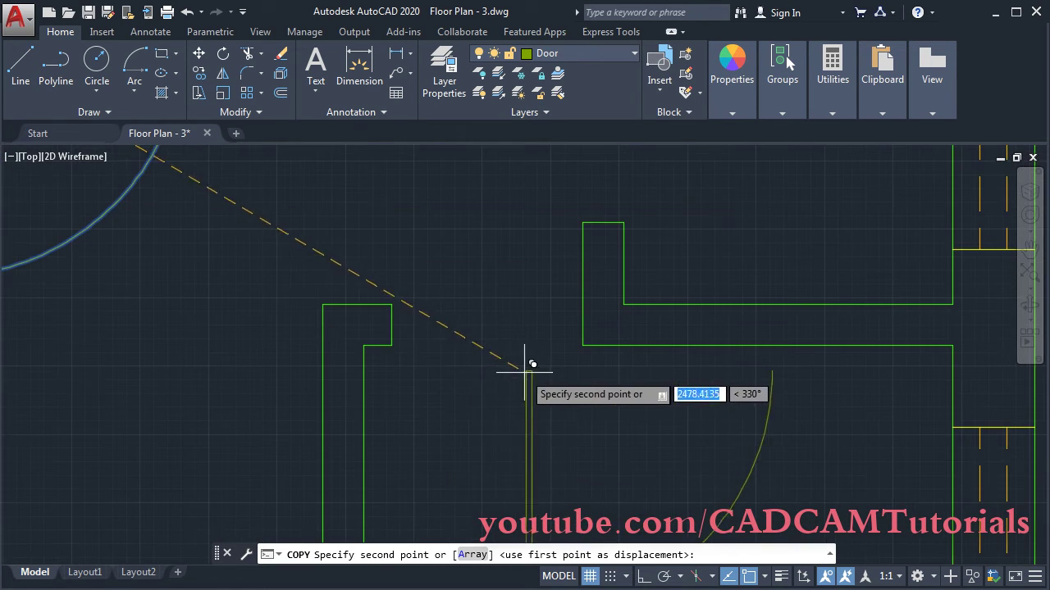
pyautogui.click(392, 346)
# Step: Place a second copy of the door in the empty space east of the building and finish copying
pyautogui.scroll(-2, 478, 312)
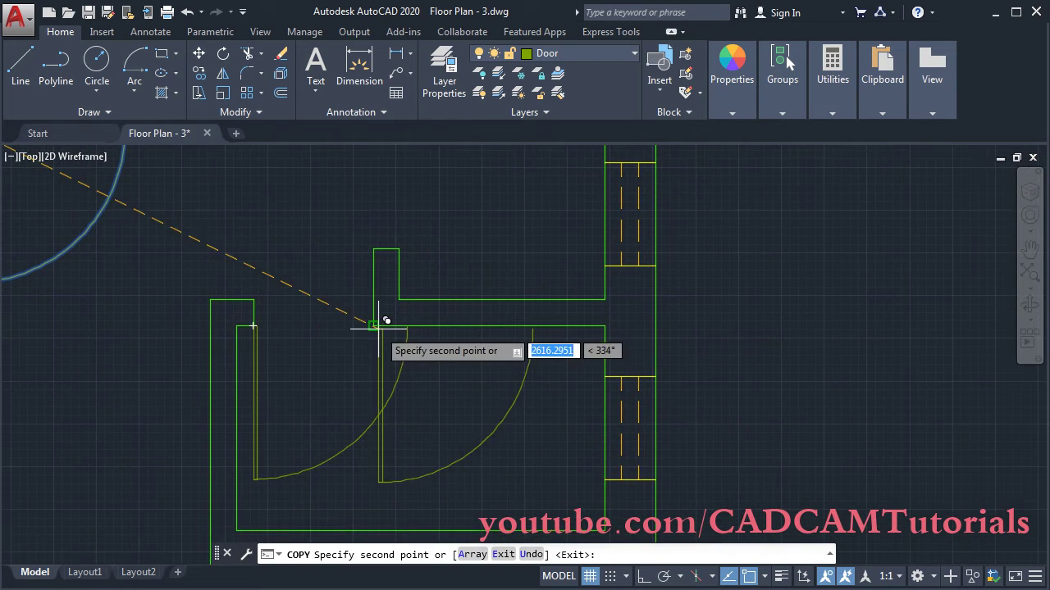
pyautogui.moveTo(447, 347); pyautogui.dragTo(457, 394, button='middle')
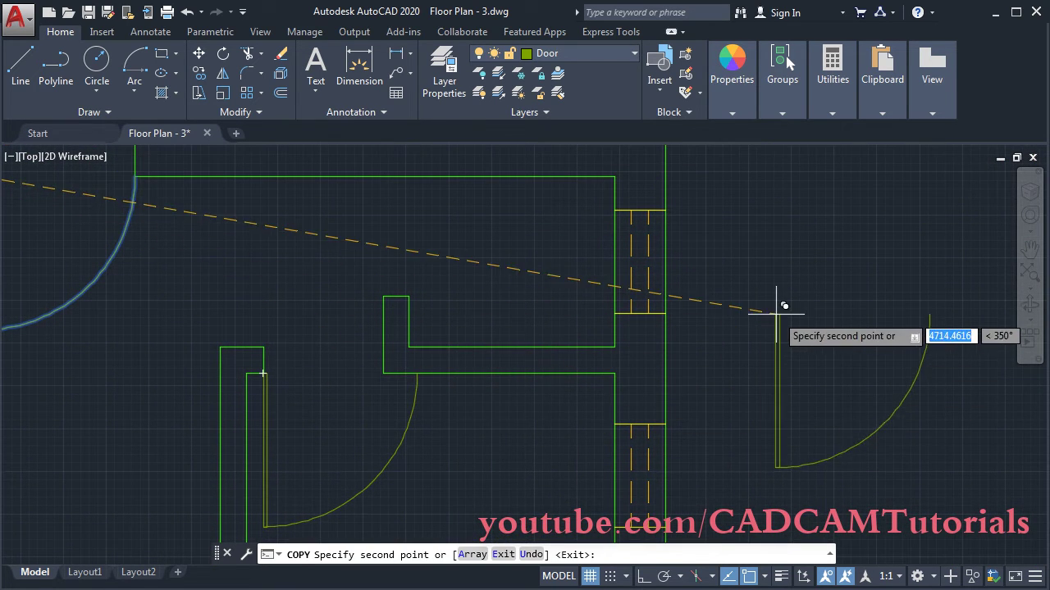
pyautogui.press('Return')
# Step: Scale the small room's door about its hinge corner by reference, fitting the hinge-to-arc-end length to the opening's opposite corner
pyautogui.moveTo(303, 440); pyautogui.dragTo(425, 382, button='middle')
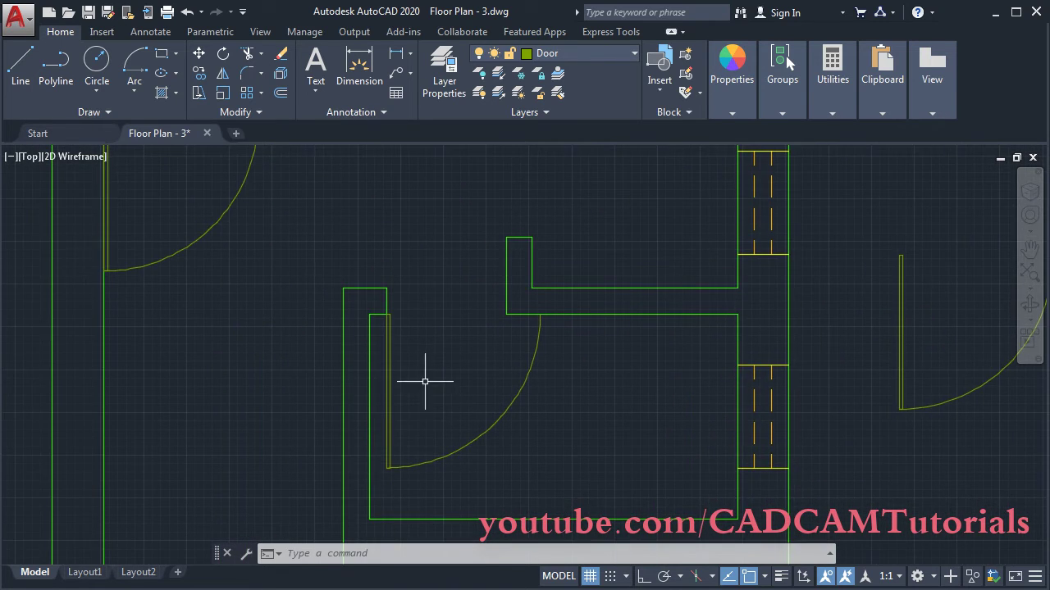
pyautogui.scroll(2, 425, 382)
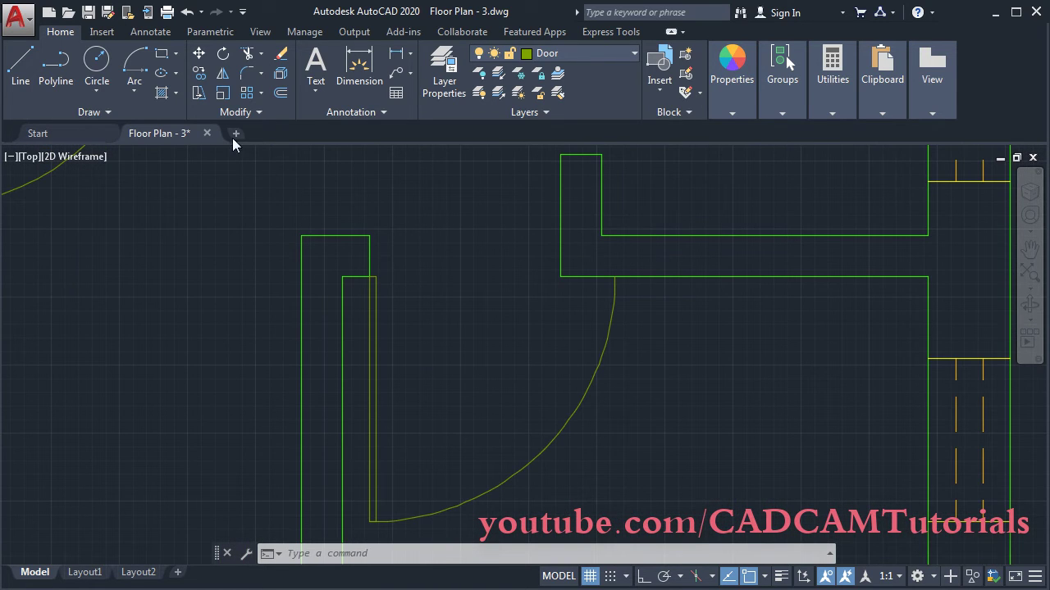
pyautogui.click(223, 95)
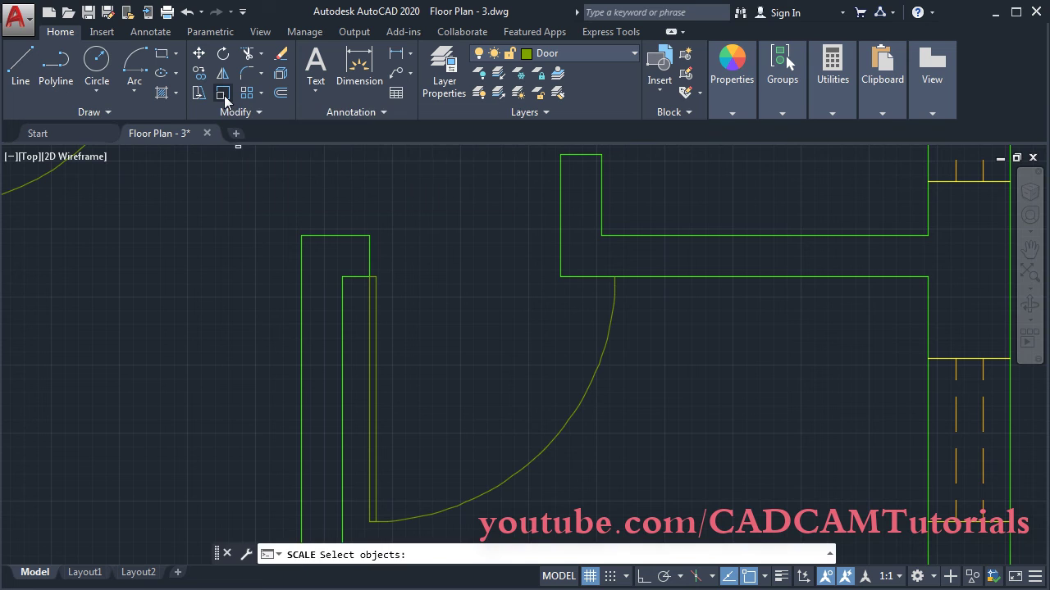
pyautogui.click(543, 476)
pyautogui.click(373, 443)
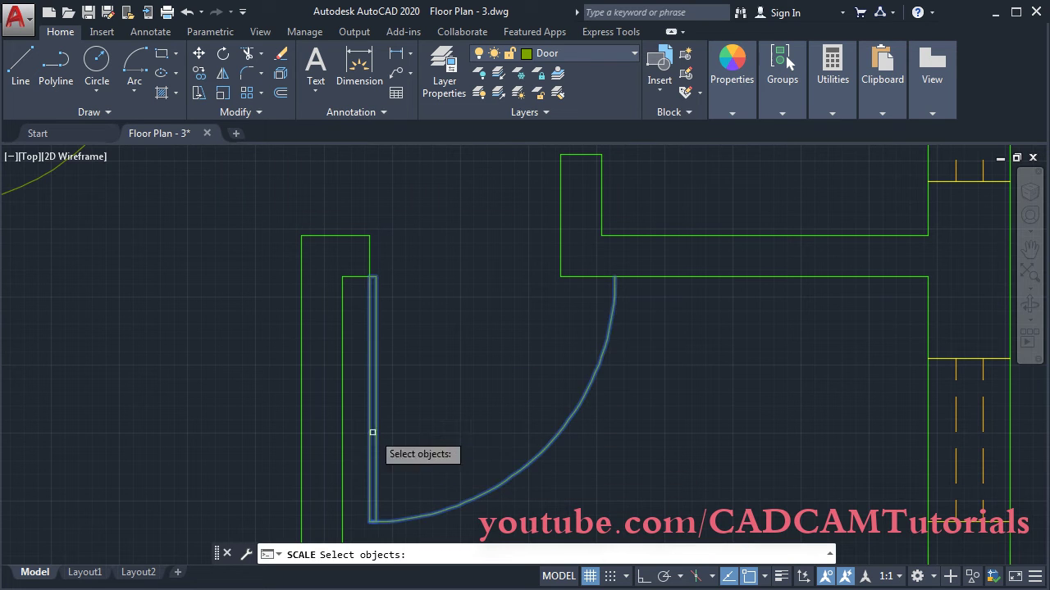
pyautogui.press('Return')
pyautogui.scroll(2, 403, 272)
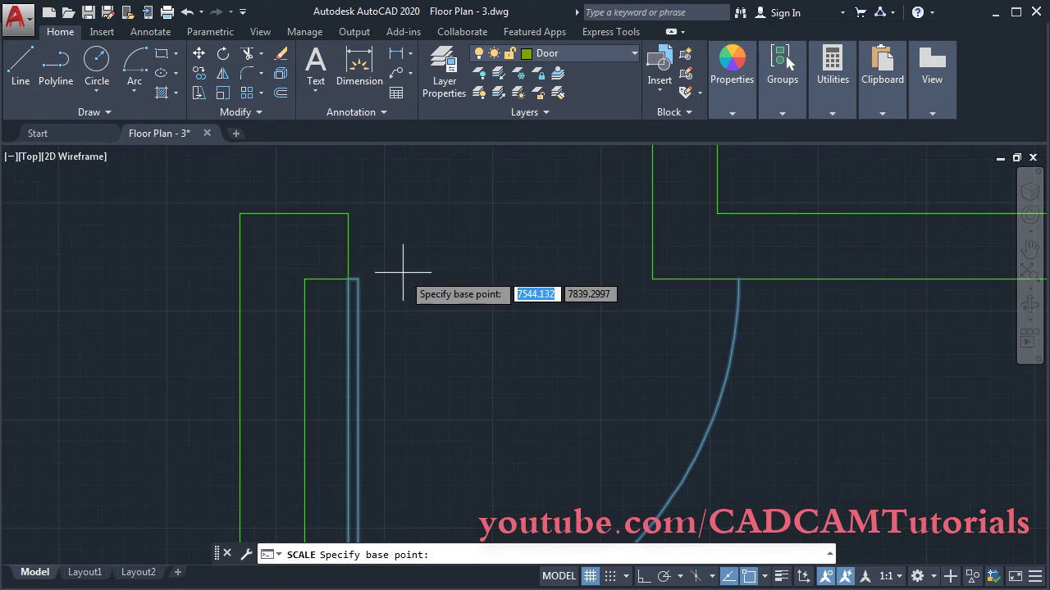
pyautogui.click(348, 280)
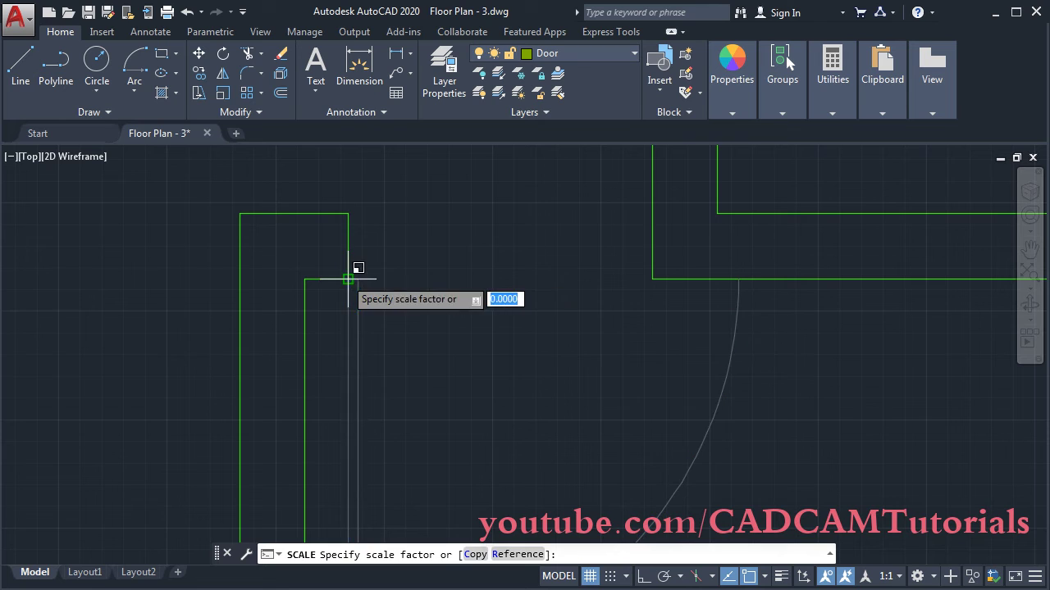
pyautogui.click(519, 555)
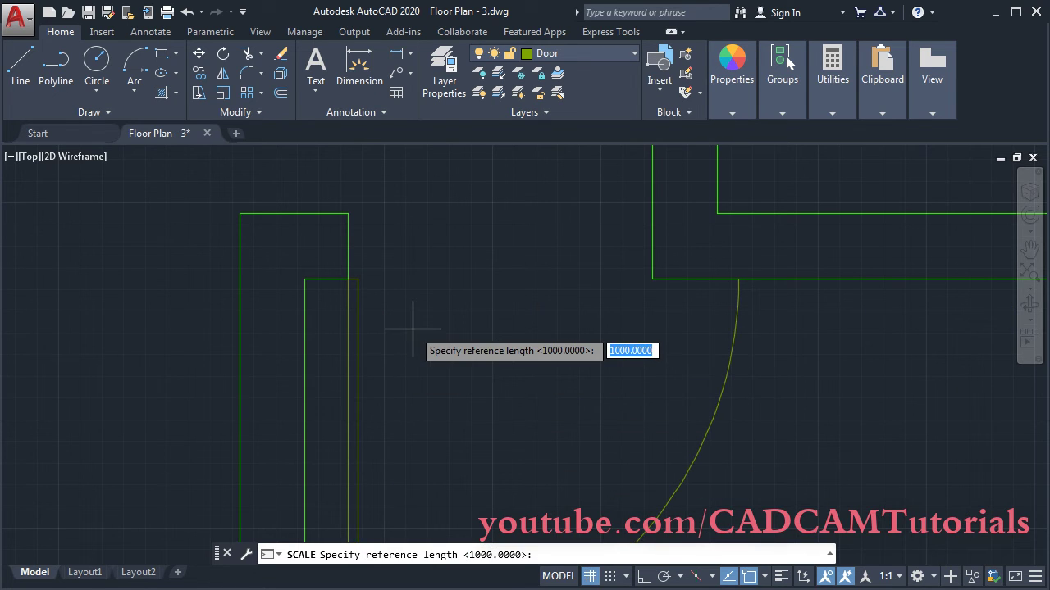
pyautogui.click(348, 280)
pyautogui.click(739, 279)
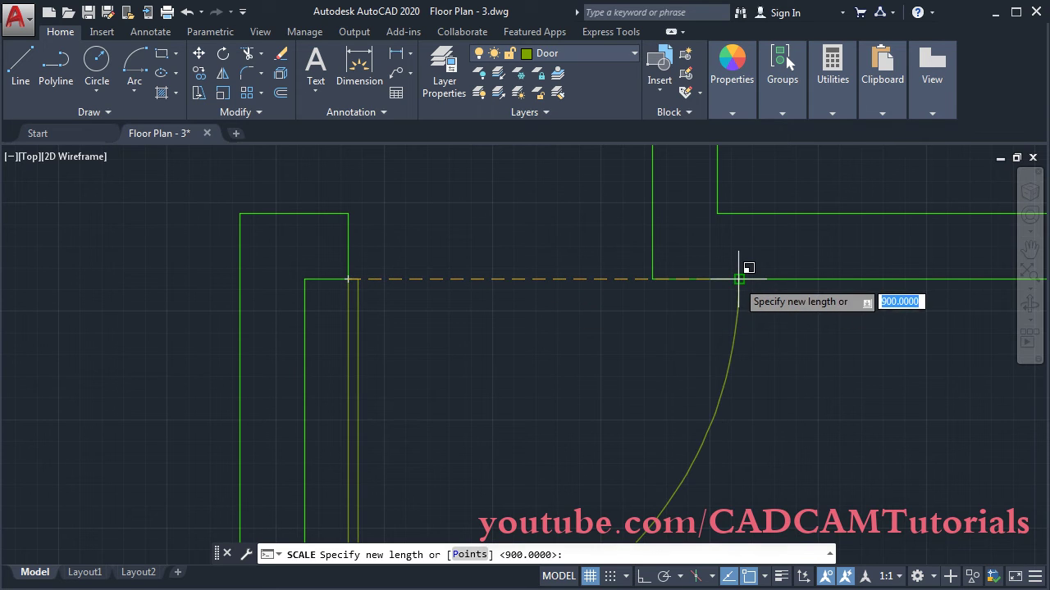
pyautogui.click(652, 279)
# Step: Align the loose door leaf and arc, matching the hinge corner to the upper east corner of the short wall stub by the upper small room
pyautogui.scroll(-3, 519, 208)
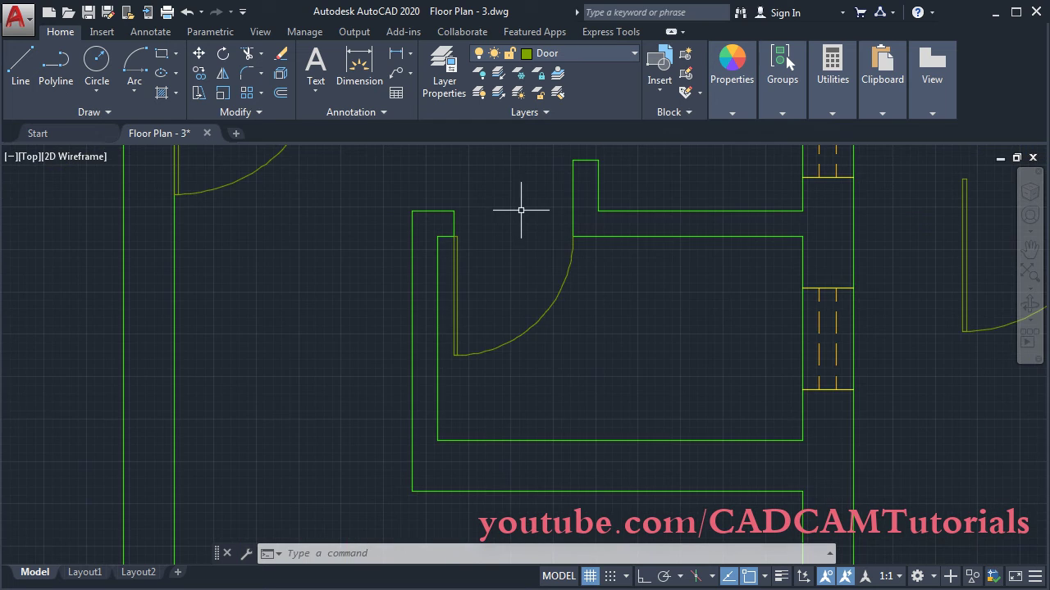
pyautogui.moveTo(667, 230)
pyautogui.mouseDown(button='middle')
pyautogui.moveTo(518, 316)
pyautogui.moveTo(501, 369)
pyautogui.mouseUp(button='middle')
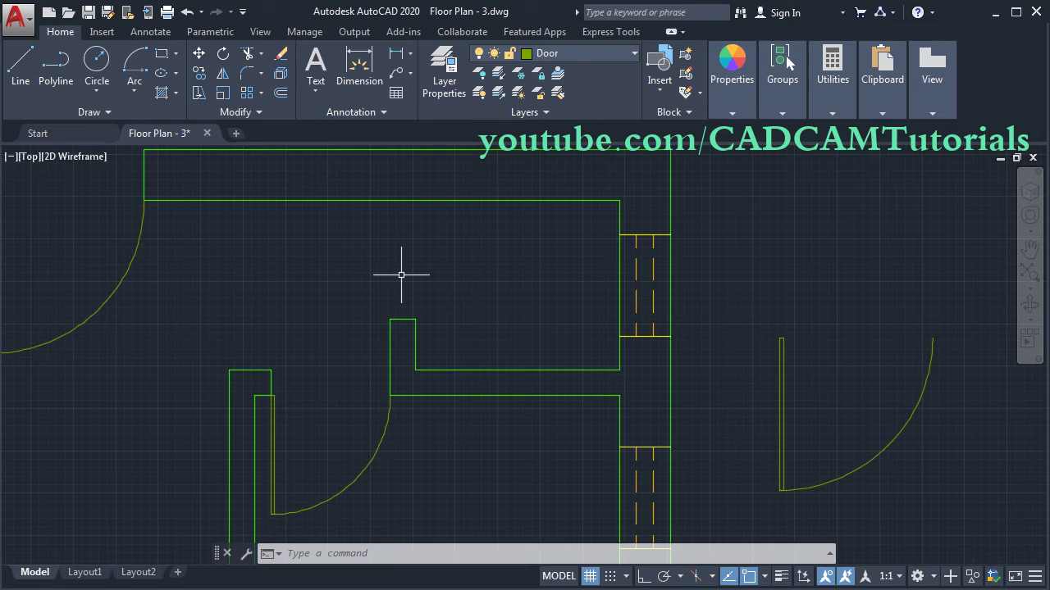
pyautogui.click(243, 113)
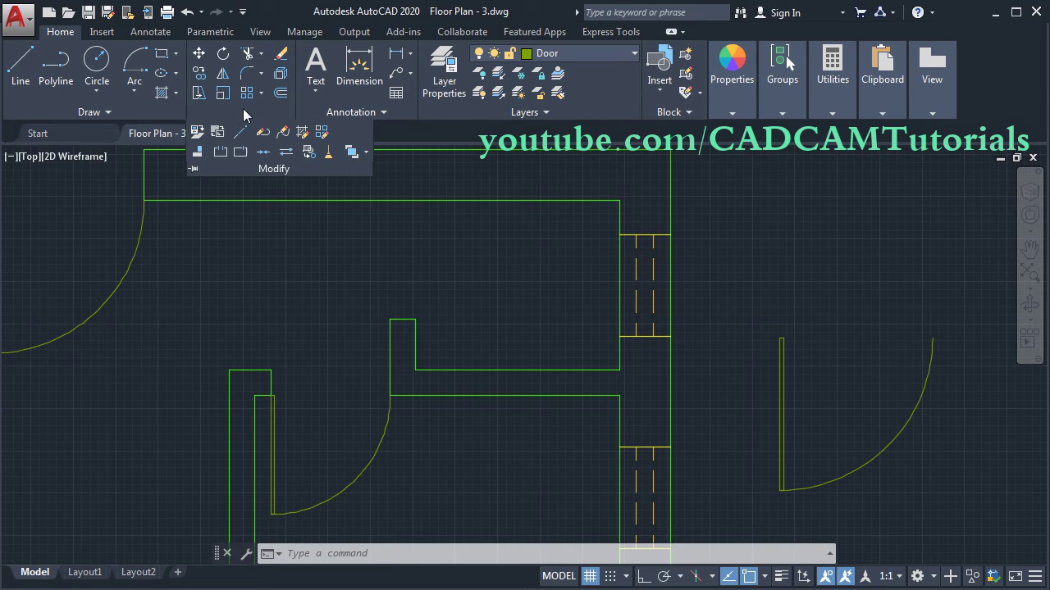
pyautogui.click(202, 154)
pyautogui.click(896, 490)
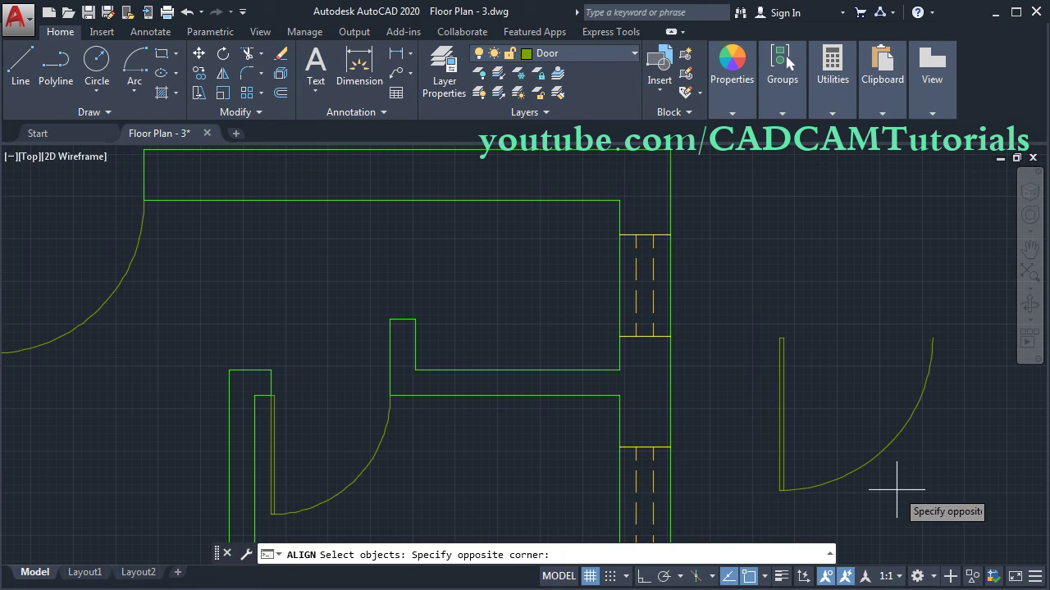
pyautogui.click(755, 417)
pyautogui.press('Return')
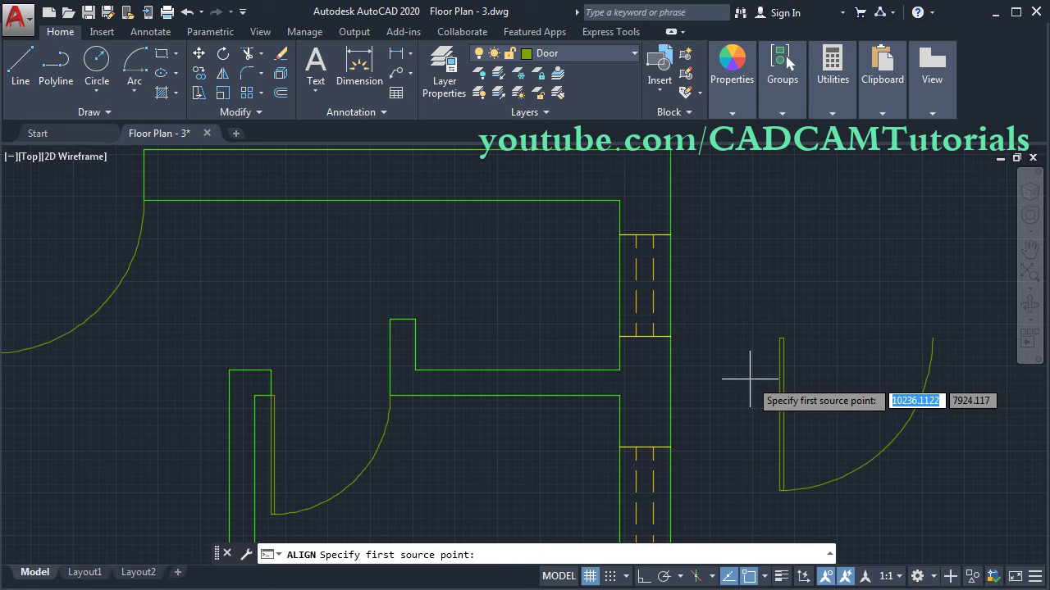
pyautogui.click(780, 337)
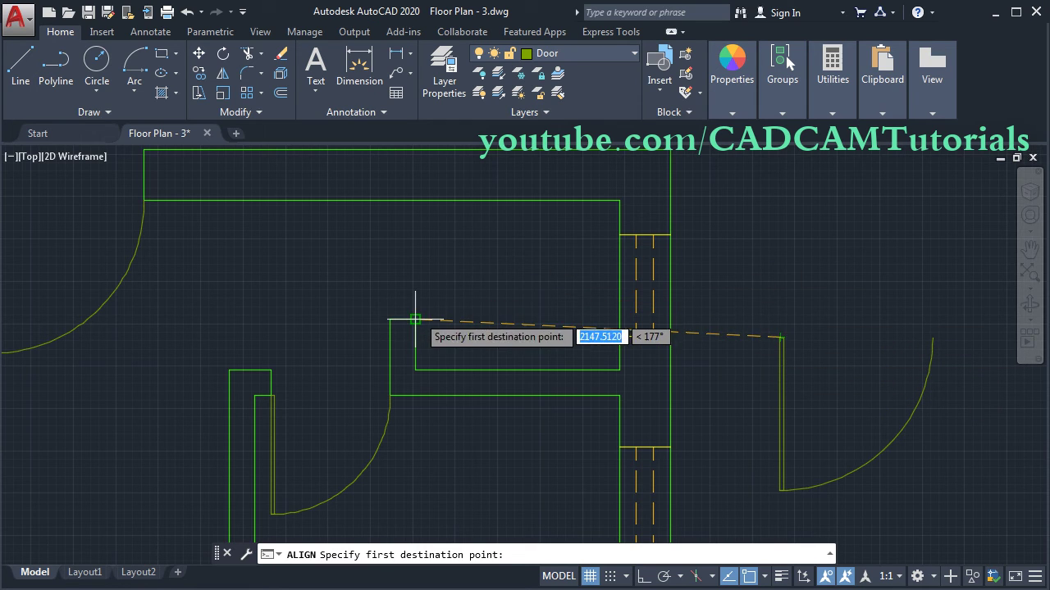
pyautogui.click(415, 319)
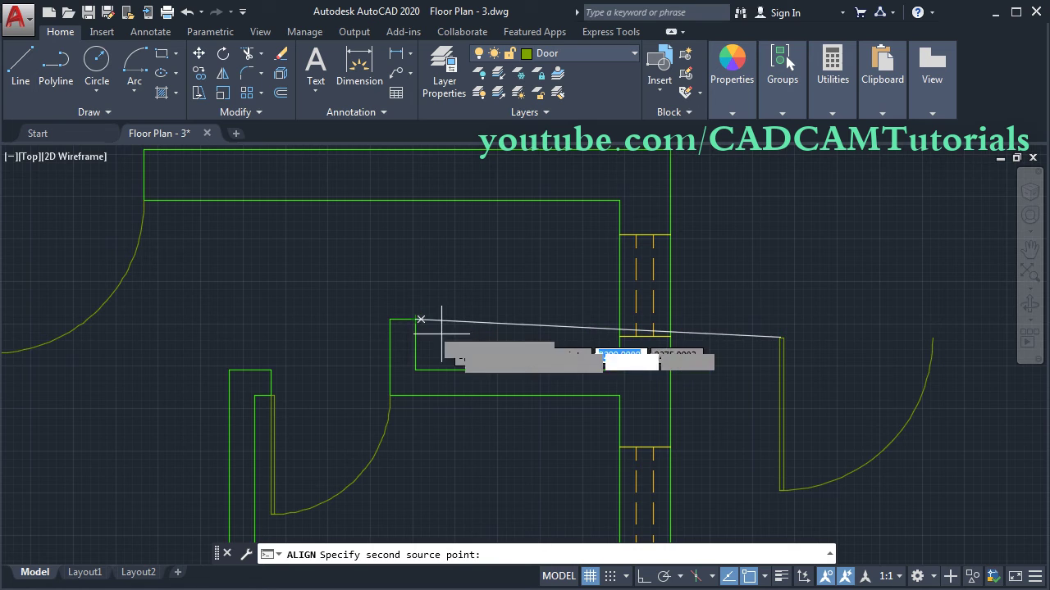
# Step: Match the arc's free end to the upper wall's inner face directly above the stub corner, skip a third point, and scale to the alignment points
pyautogui.click(933, 336)
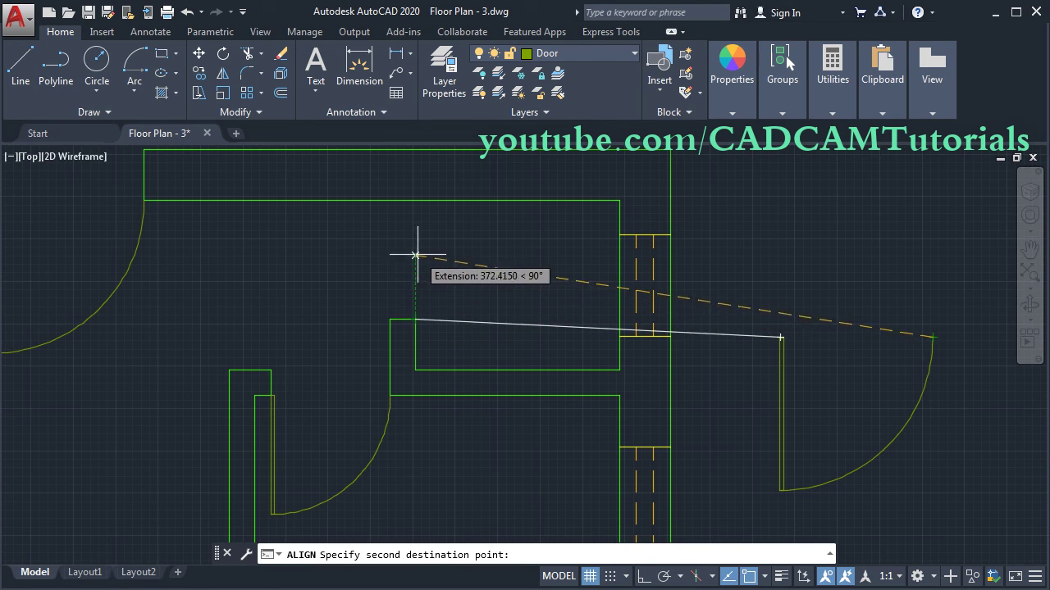
pyautogui.click(415, 200)
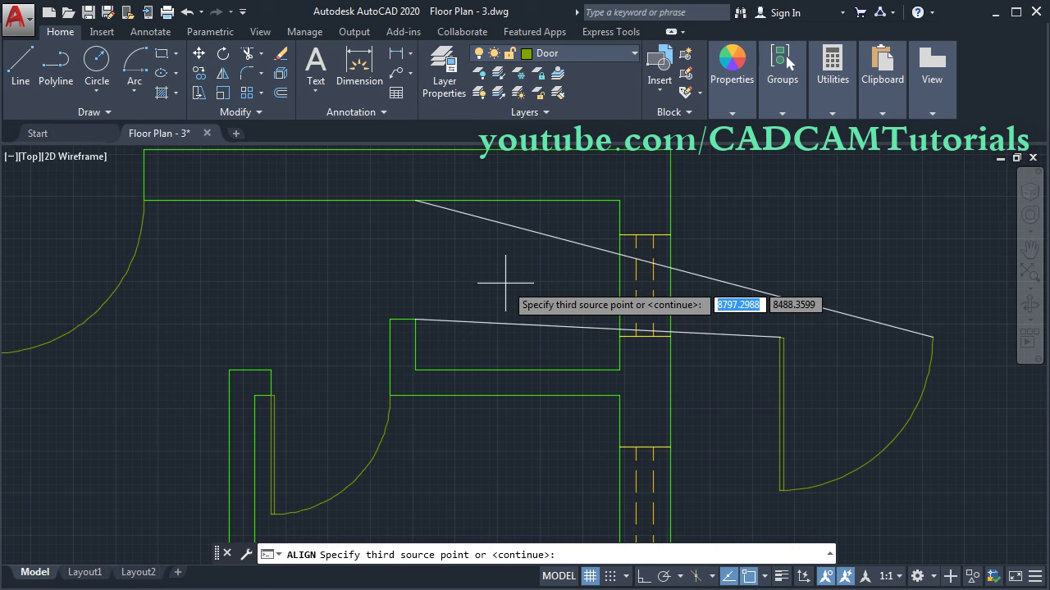
pyautogui.press('Return')
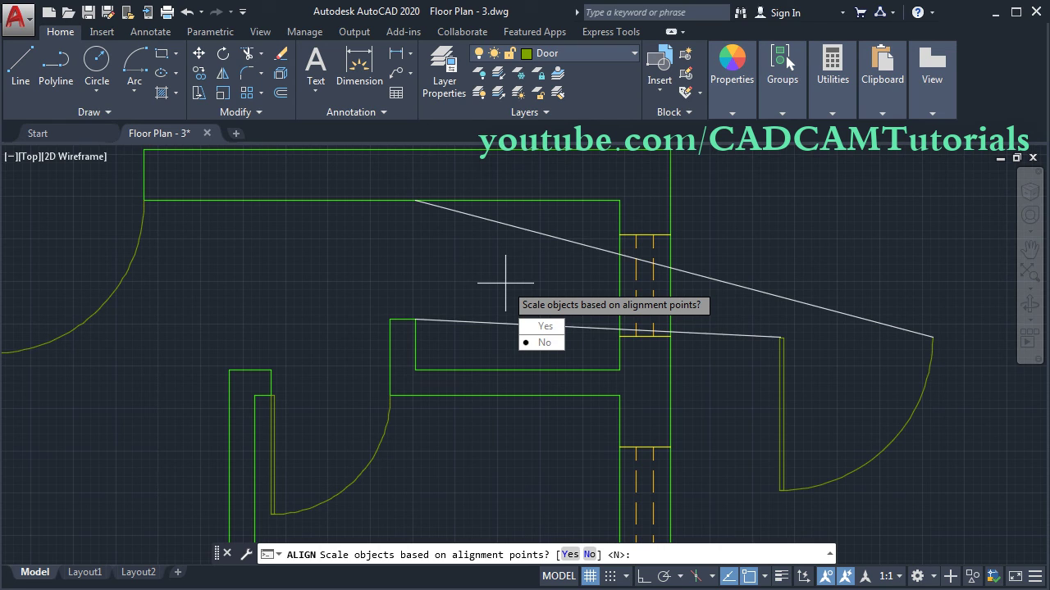
pyautogui.click(545, 327)
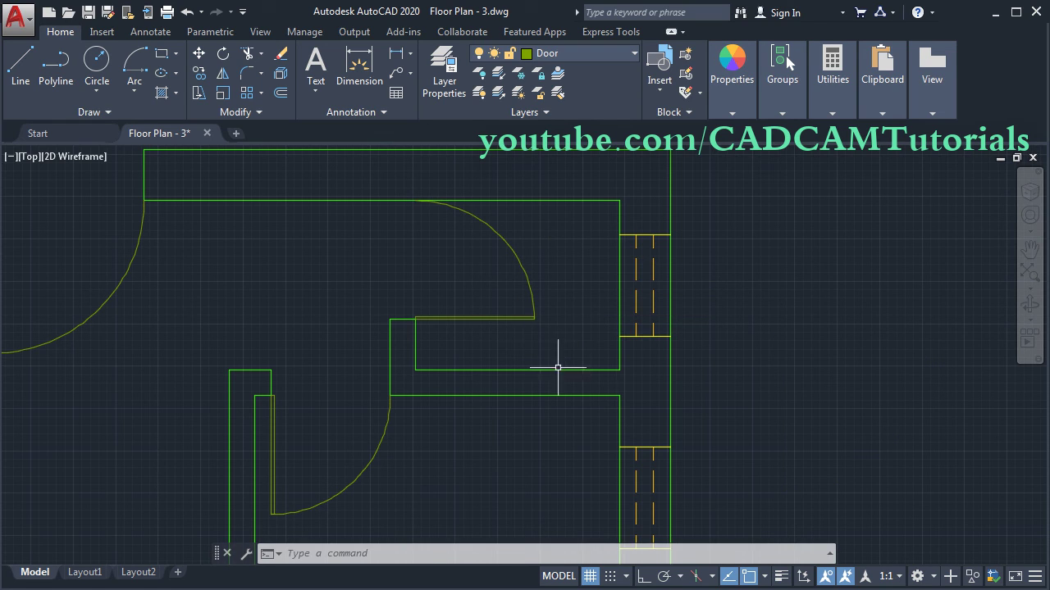
pyautogui.middleClick(599, 250)
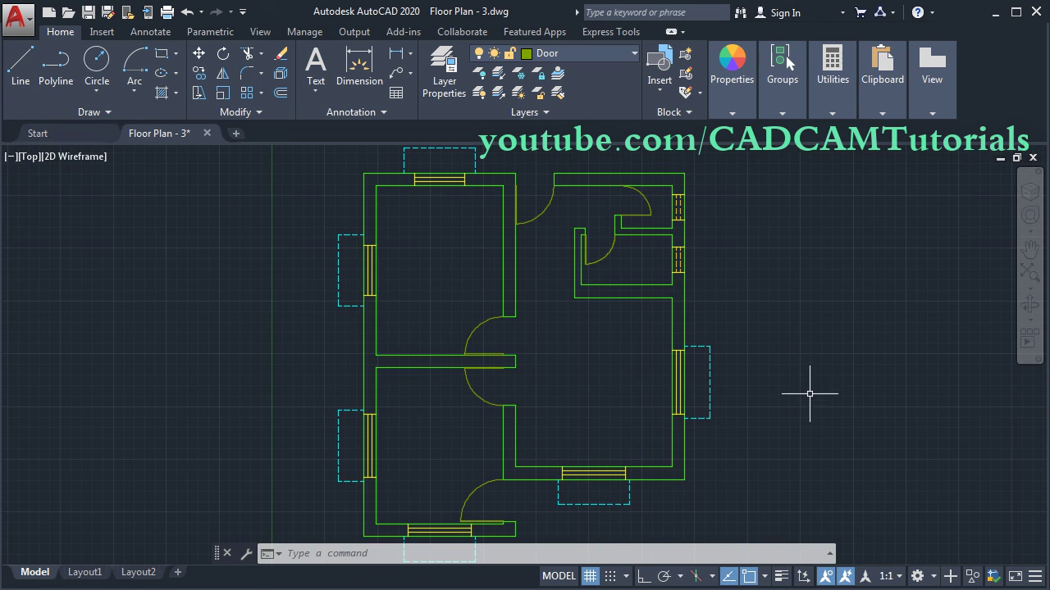